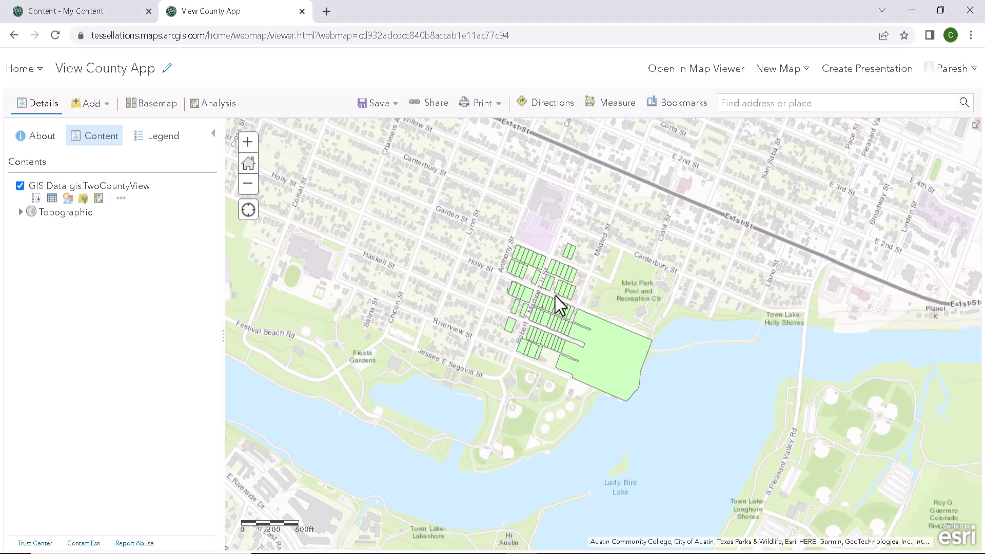
# - Turn on pop-ups for the GIS Data.gis.TwoCountyView parcel layer from its More Options menu
pyautogui.click(121, 200)
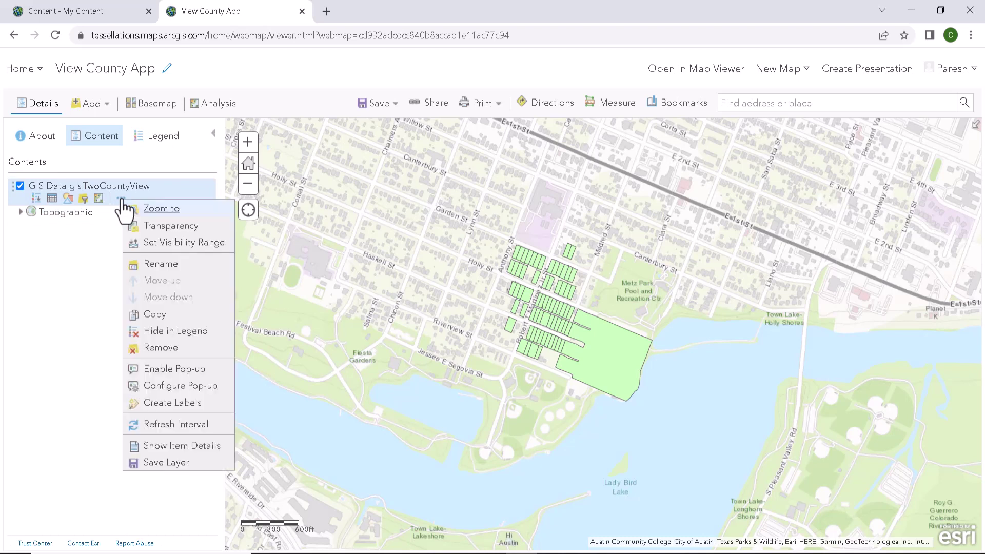
pyautogui.click(159, 370)
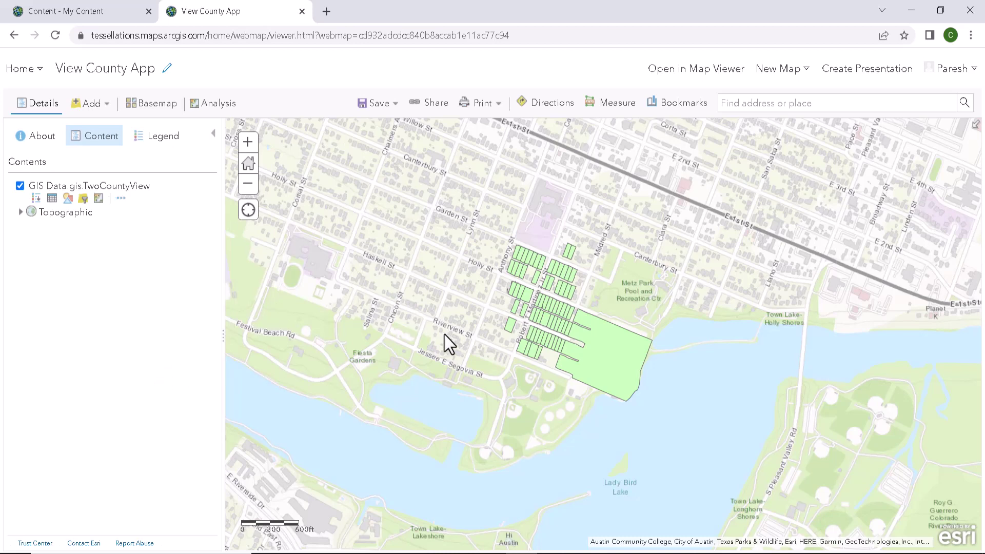
# - Open the lakeside CITY OF AUSTIN parcel's pop-up and scroll through its raw attribute fields
pyautogui.click(590, 335)
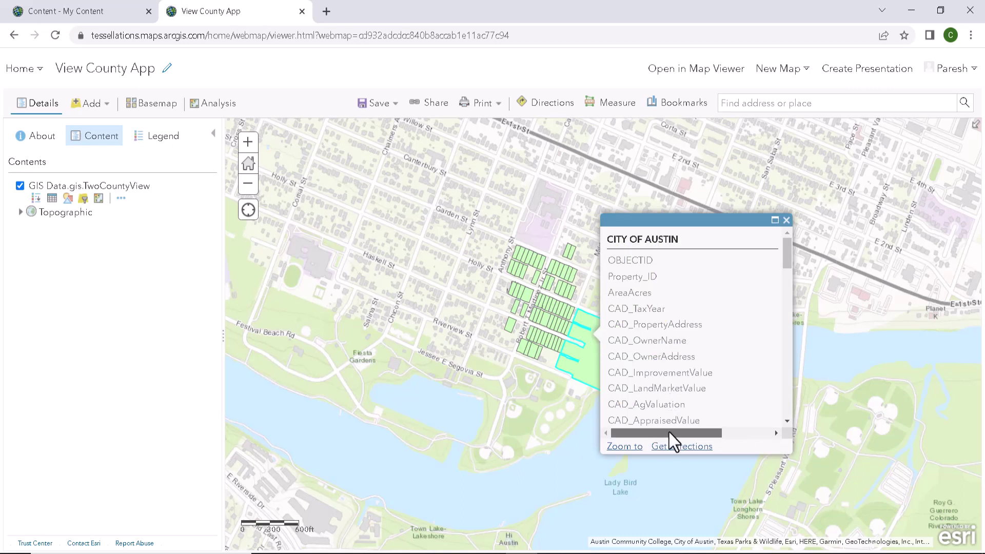
pyautogui.moveTo(673, 434); pyautogui.dragTo(643, 434)
pyautogui.scroll(-5, 642, 434)
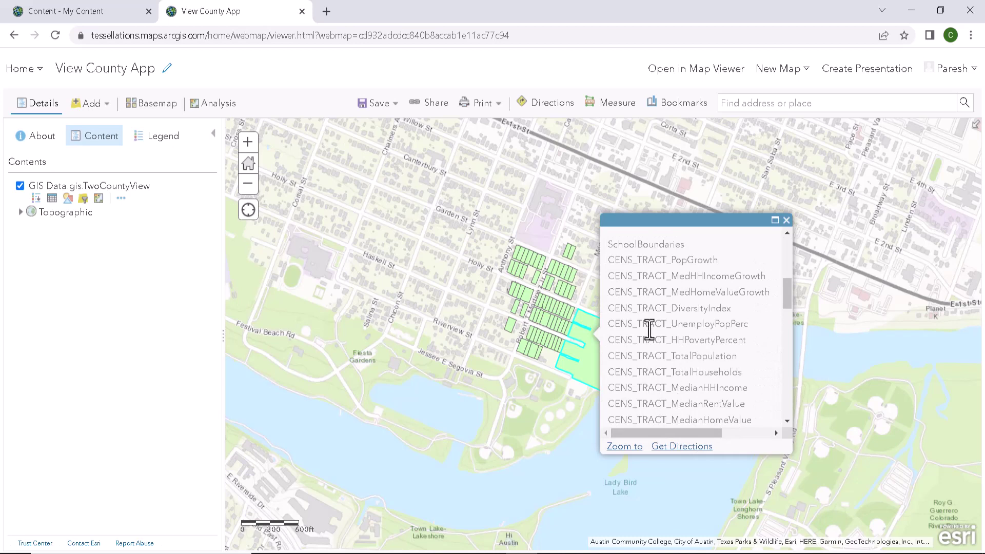
pyautogui.click(725, 434)
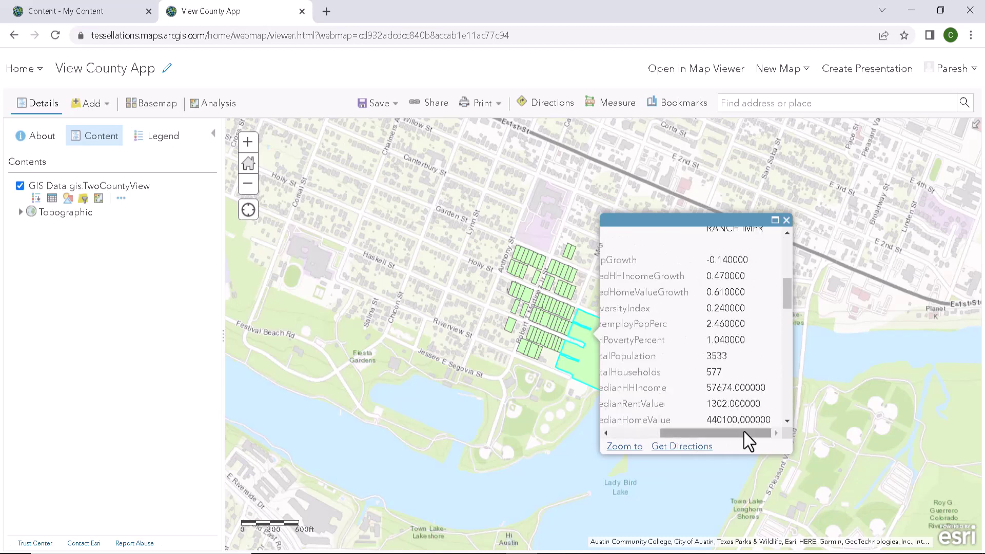
pyautogui.scroll(4, 708, 307)
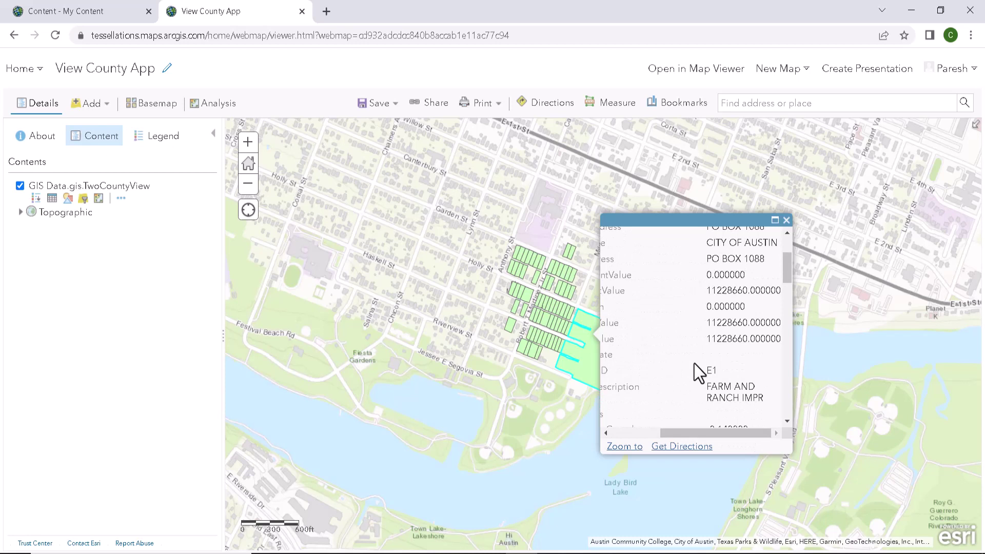
pyautogui.moveTo(682, 434); pyautogui.dragTo(611, 433)
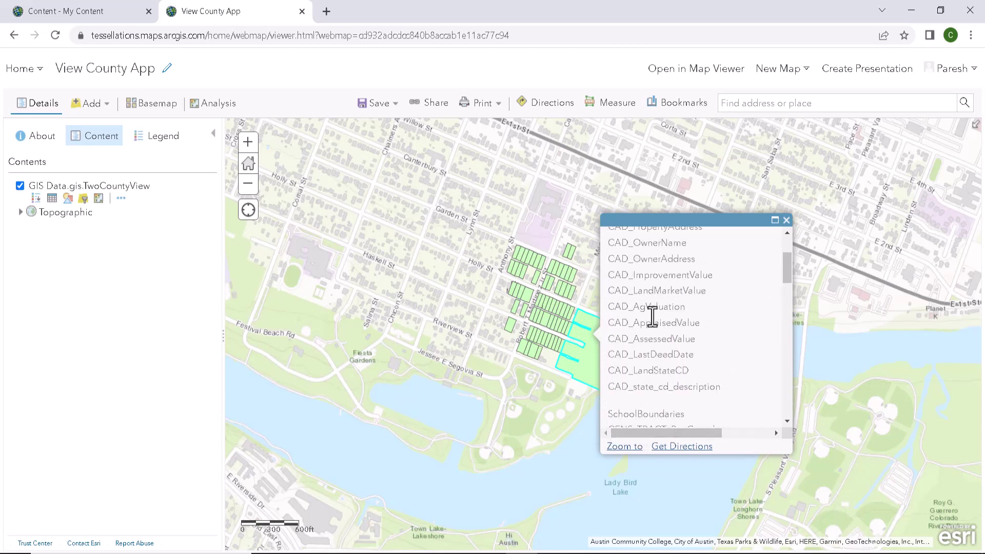
pyautogui.scroll(5, 680, 290)
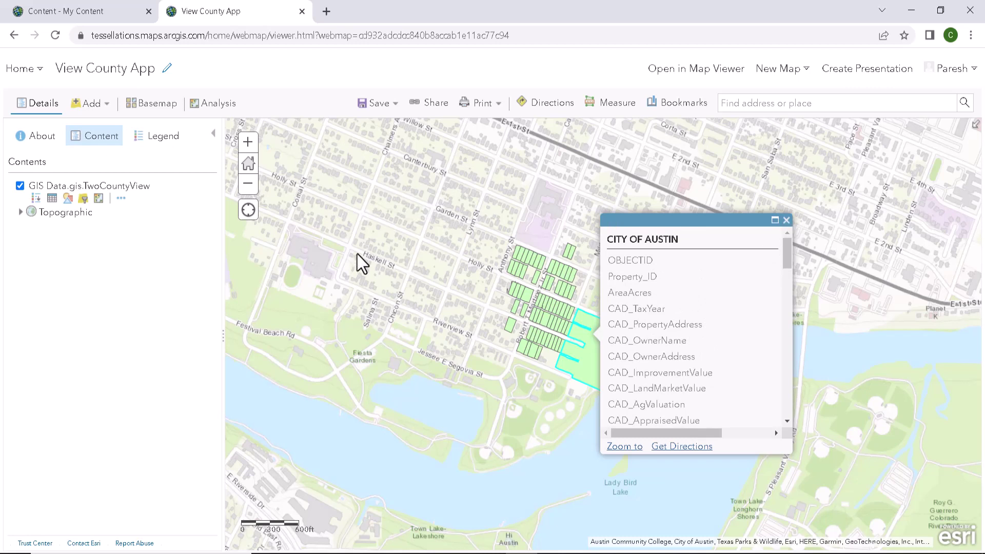
# - Open Configure Pop-up for the TwoCountyView parcel layer and review its settings
pyautogui.click(121, 200)
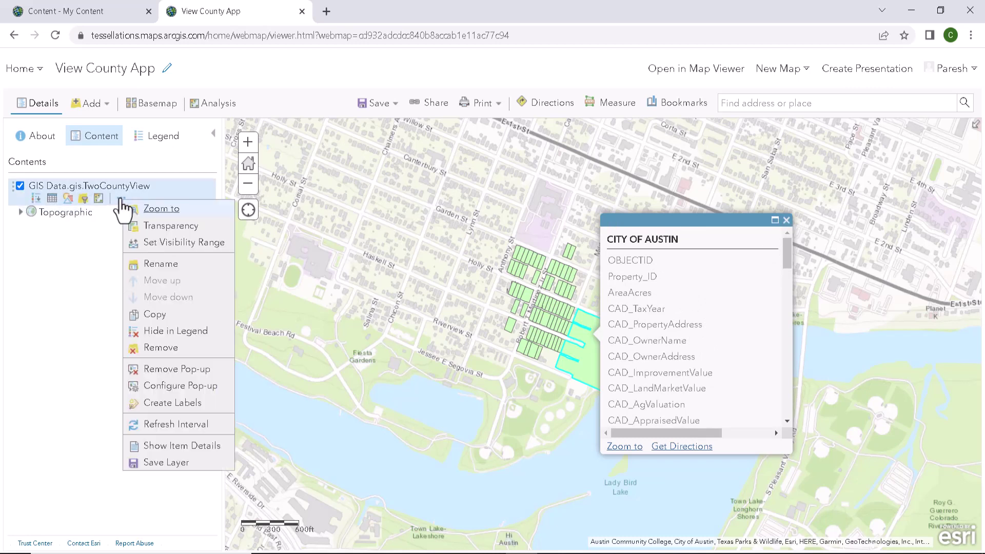
pyautogui.click(170, 395)
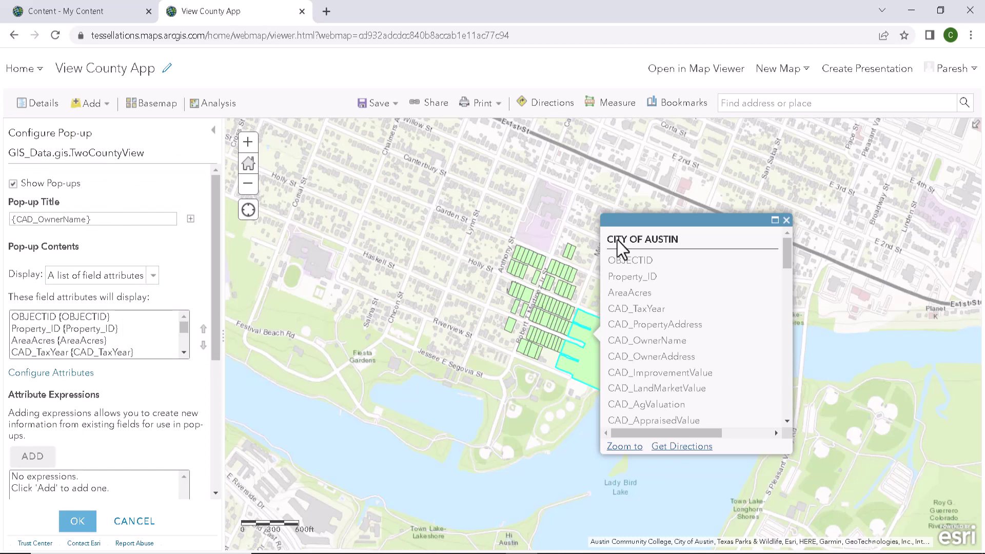
pyautogui.scroll(-3, 146, 252)
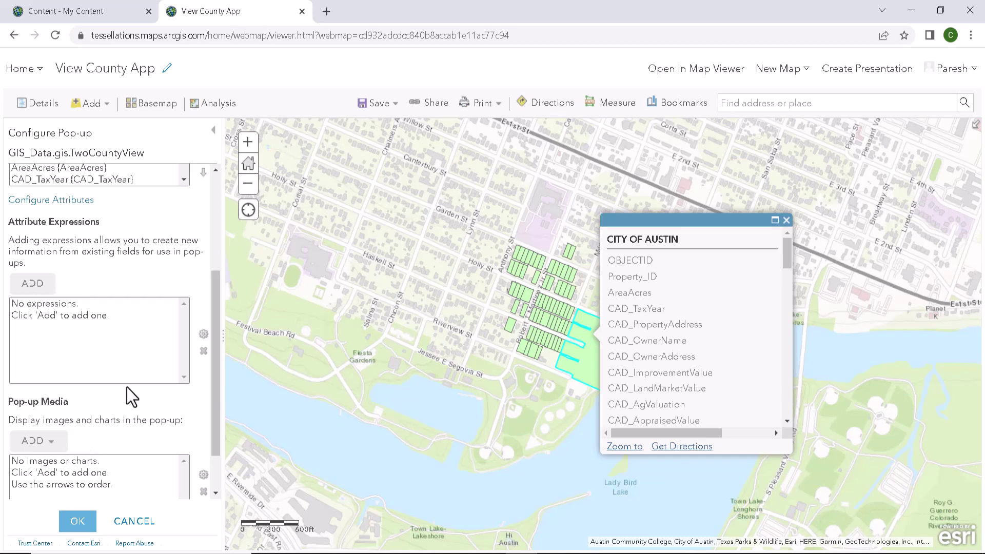
pyautogui.scroll(3, 127, 384)
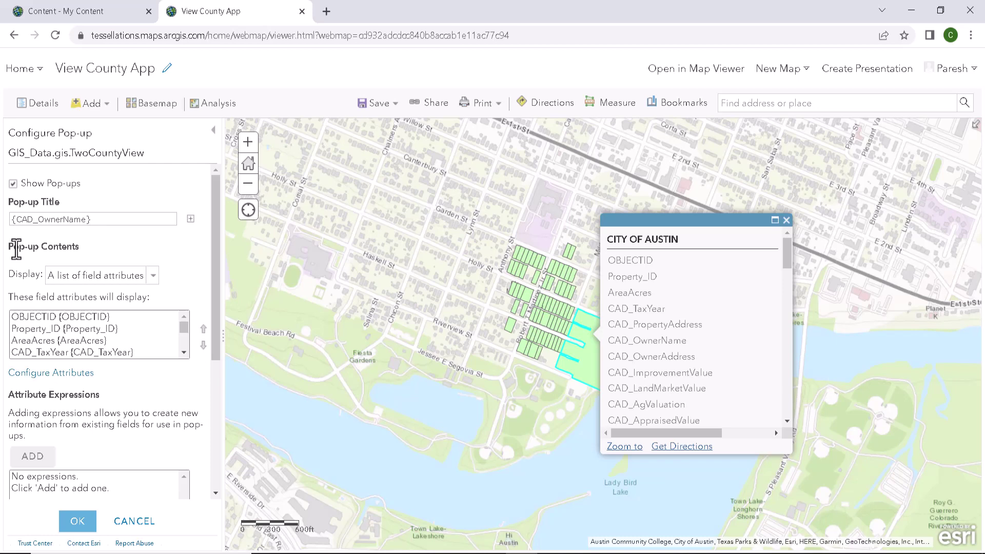
# - Set the pop-up Display option to A custom attribute display
pyautogui.click(108, 275)
pyautogui.click(112, 305)
pyautogui.click(102, 275)
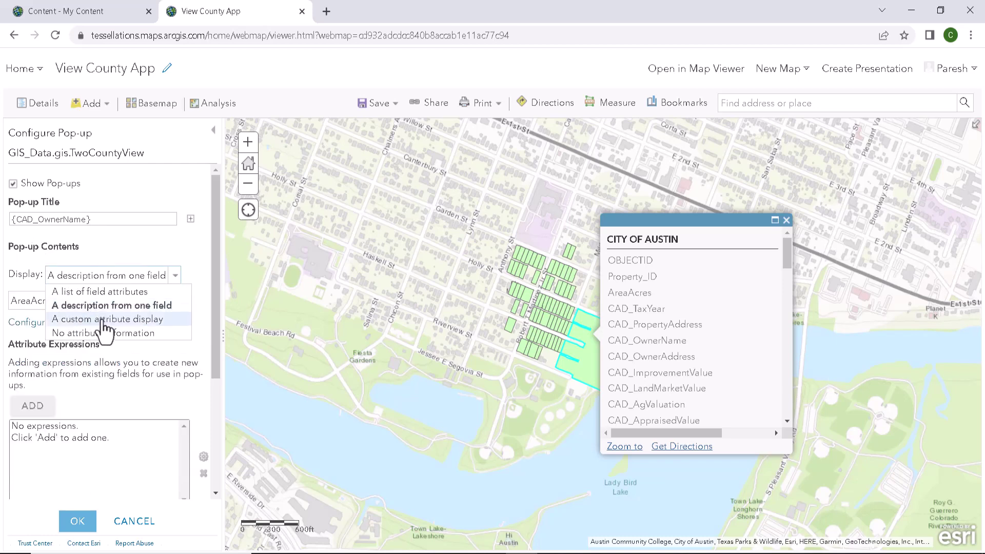
pyautogui.click(105, 320)
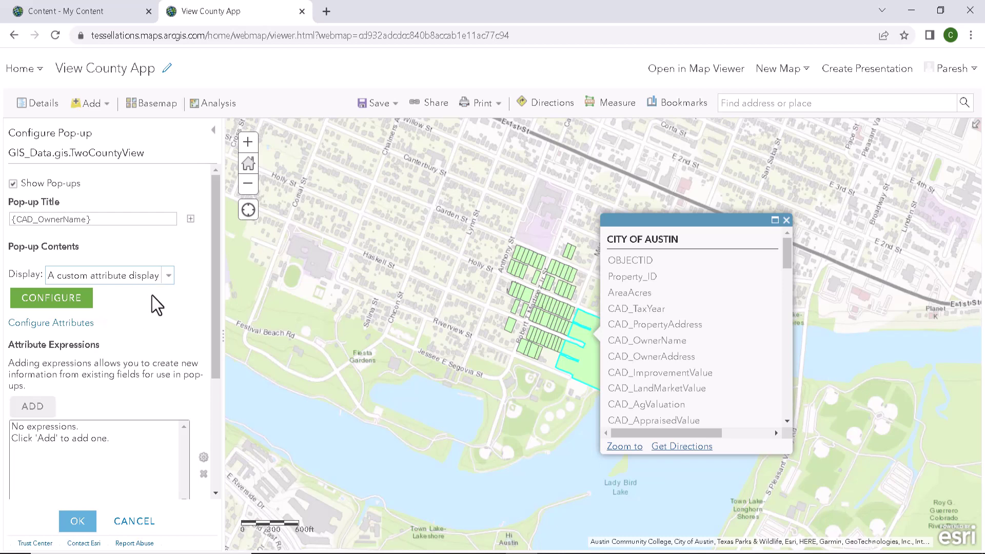
# - Open the Custom Attribute Display editor in HTML source mode with focus in the empty source area
pyautogui.click(58, 305)
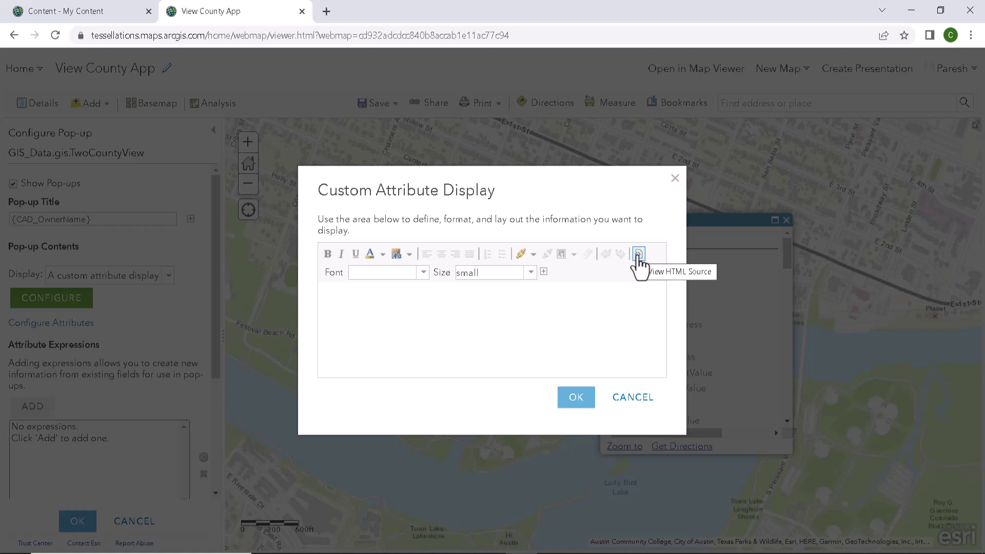
pyautogui.click(637, 255)
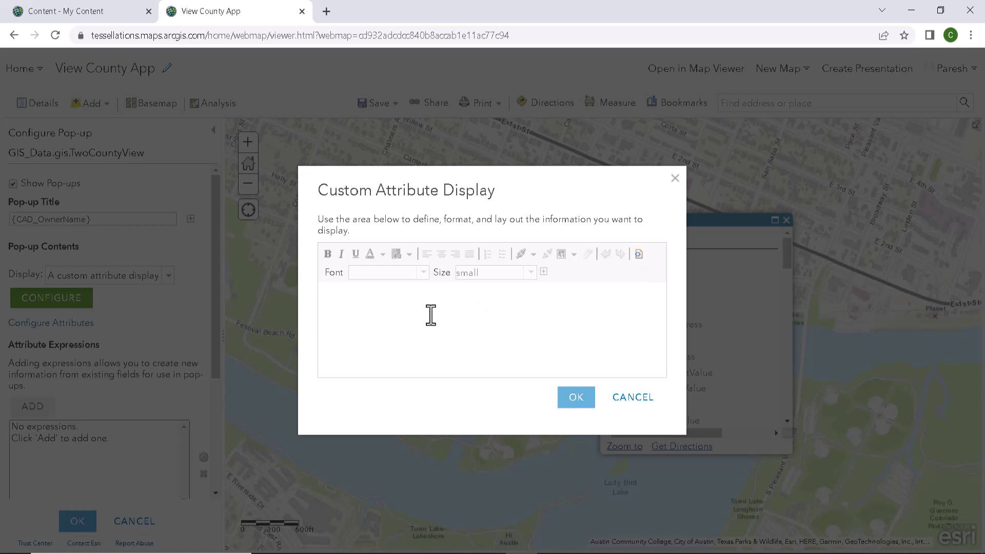
pyautogui.click(430, 315)
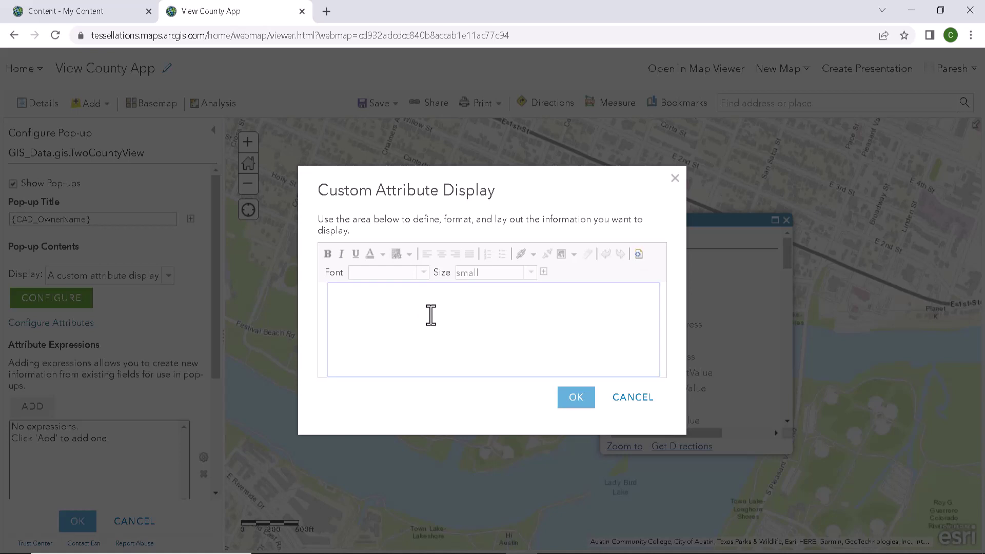
# - Copy the Ownership heading and table code (lines 1–25) from popup.html in VS Code
pyautogui.hotkey('alt', 'Tab')
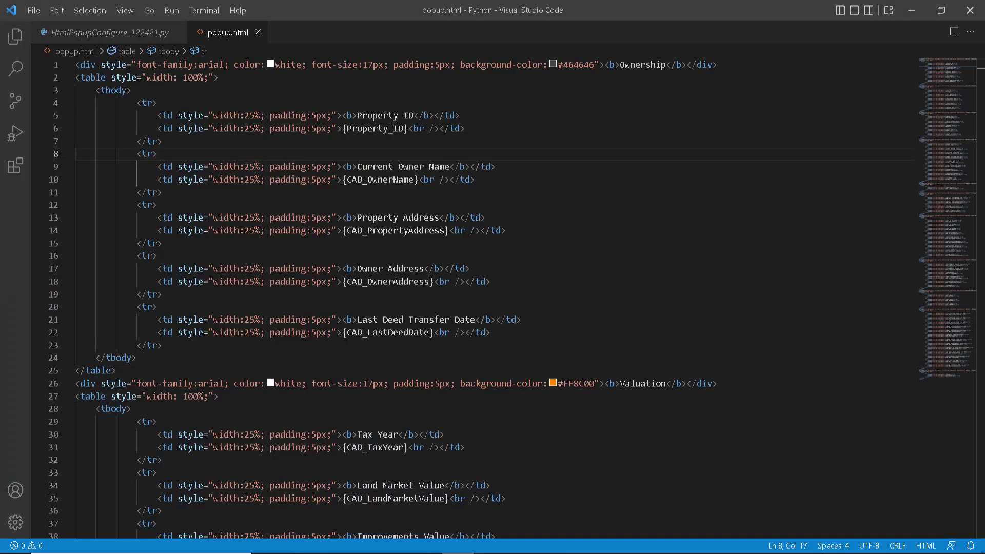
pyautogui.moveTo(125, 370); pyautogui.dragTo(48, 14)
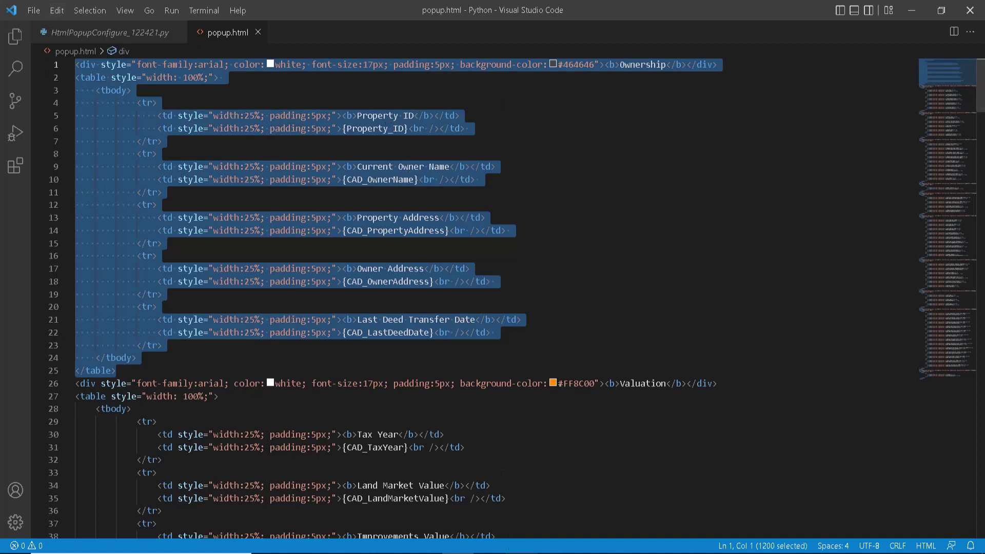
pyautogui.hotkey('alt', 'Tab')
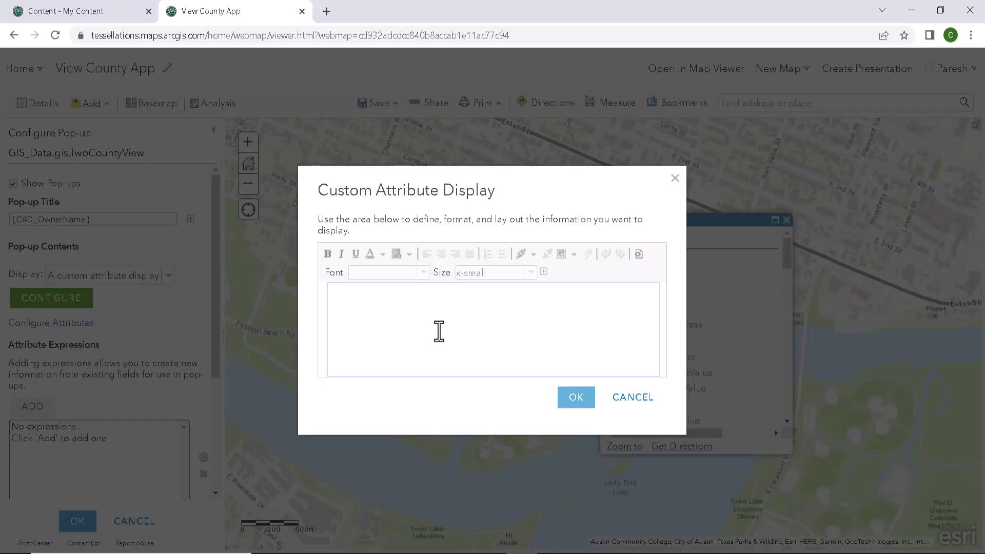
# - Paste the Ownership table HTML into the source, check the Ownership header, and accept it
pyautogui.click(439, 332)
pyautogui.hotkey('ctrl', 'v')
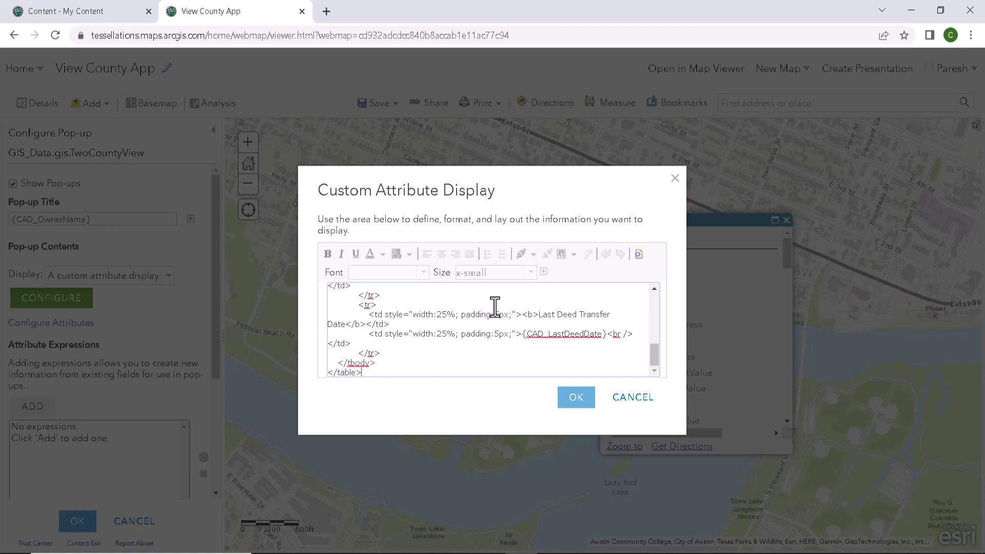
pyautogui.scroll(10, 496, 306)
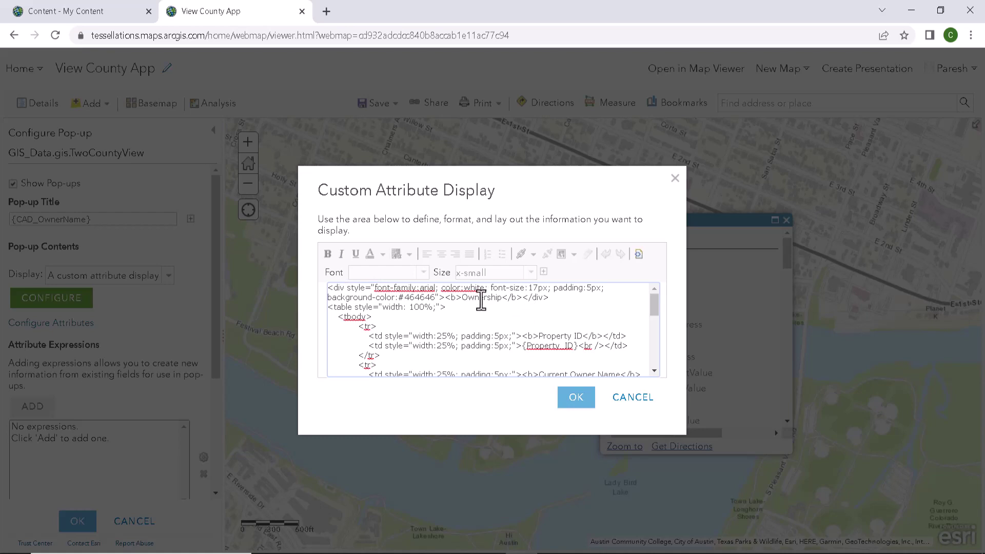
pyautogui.doubleClick(481, 297)
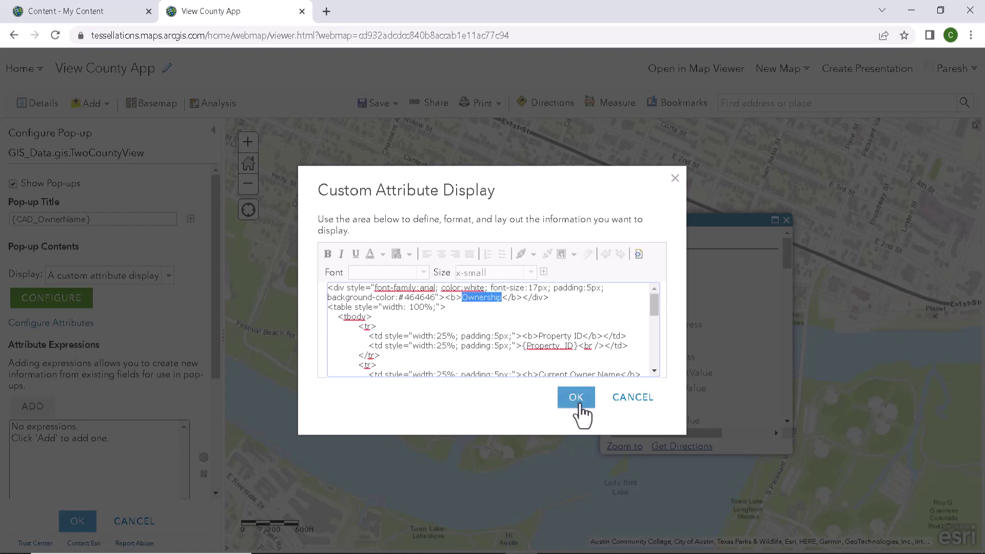
pyautogui.click(577, 402)
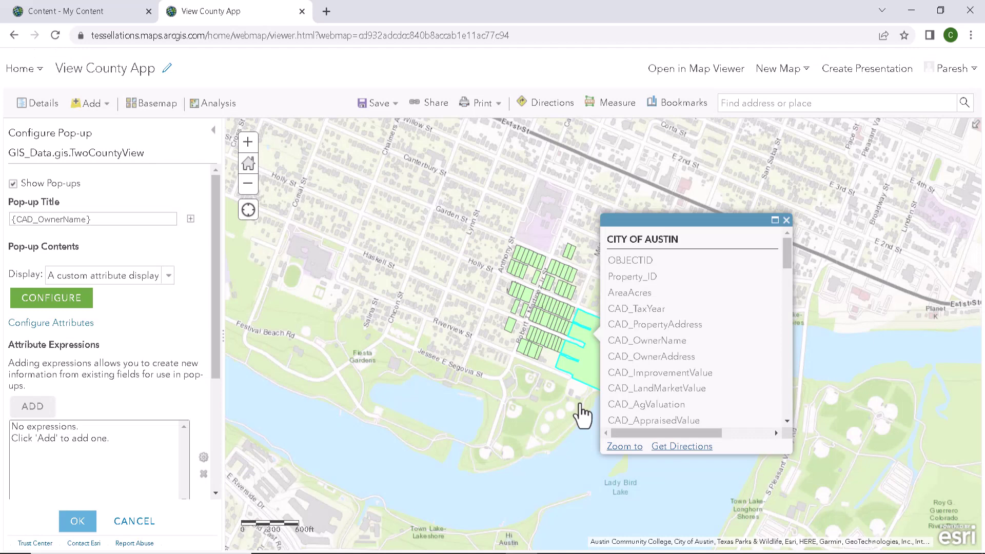
# - Apply the custom pop-up and verify the Ownership table on the park parcel's pop-up
pyautogui.click(77, 521)
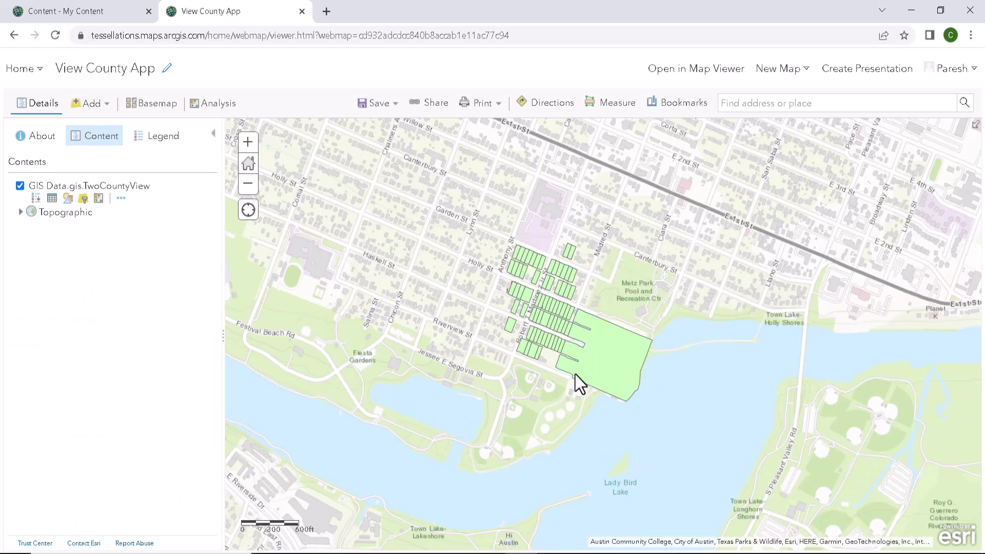
pyautogui.click(613, 355)
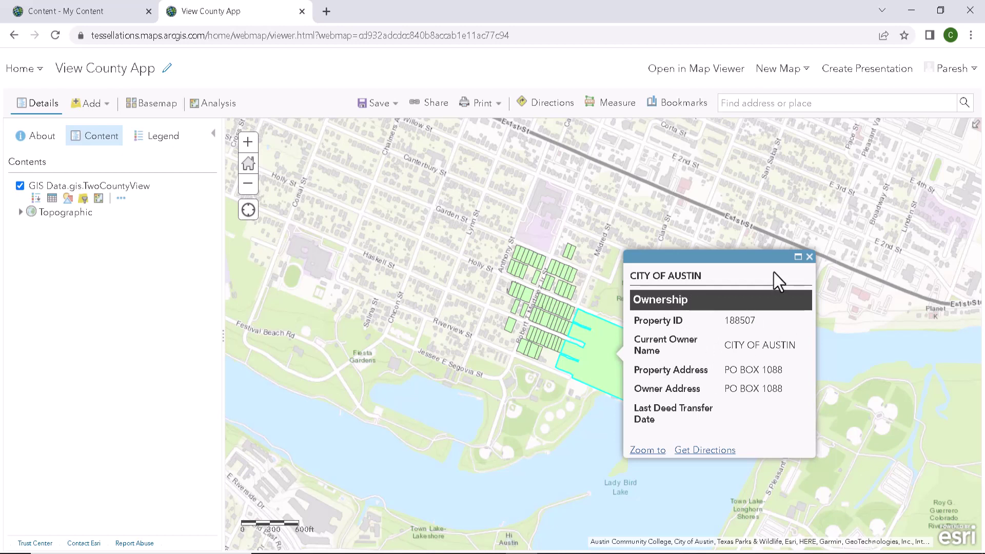
pyautogui.click(809, 256)
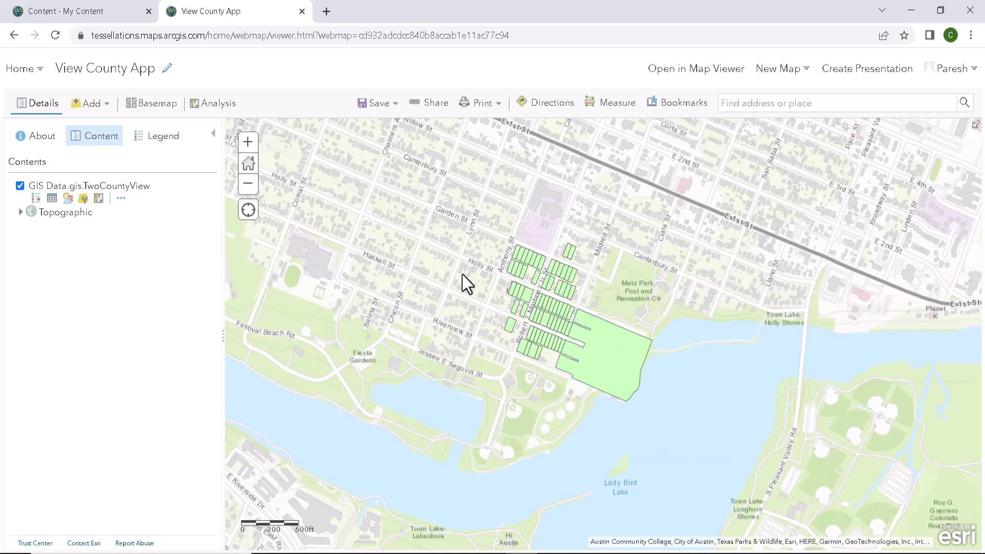
# - Revert the layer's pop-up Display to A list of field attributes and apply it
pyautogui.click(121, 198)
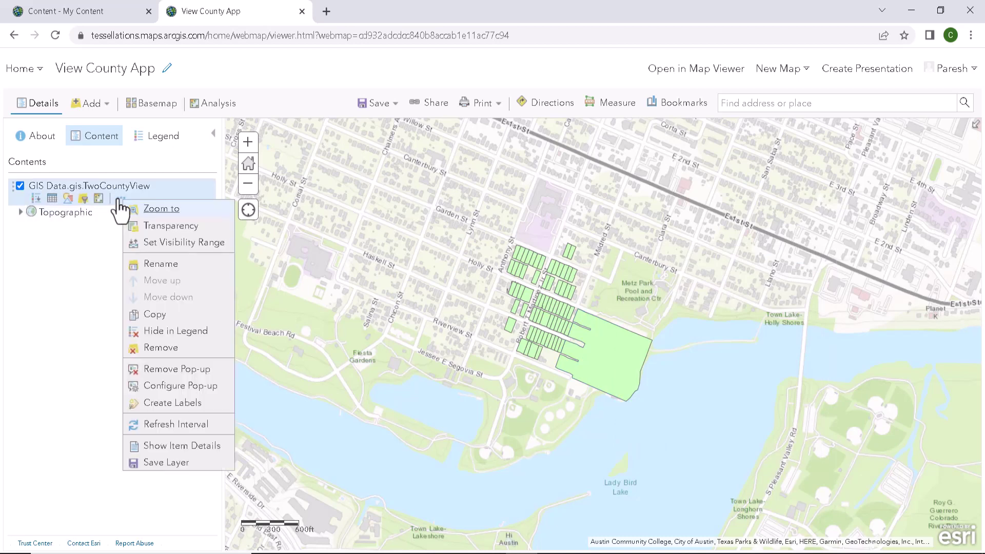
pyautogui.click(156, 388)
pyautogui.click(167, 277)
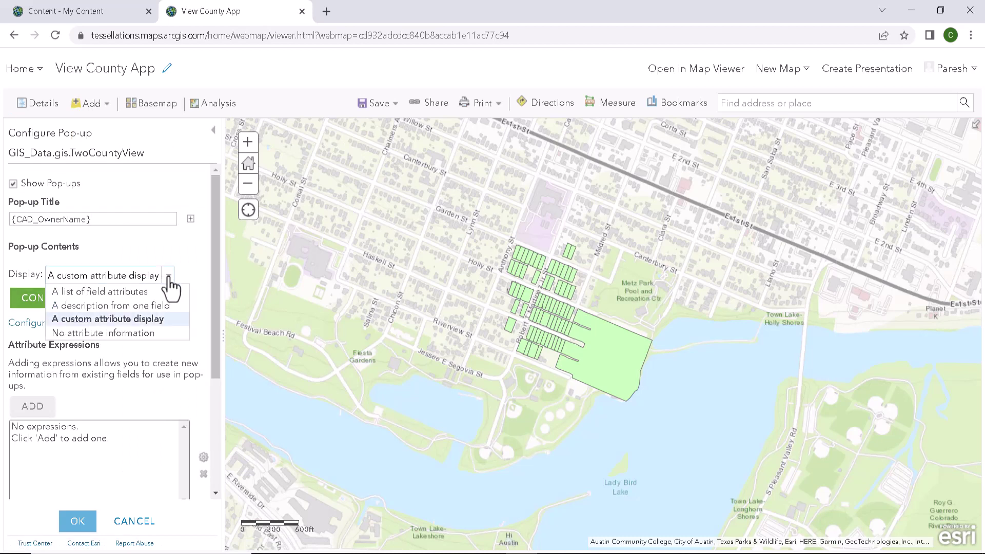
pyautogui.click(112, 291)
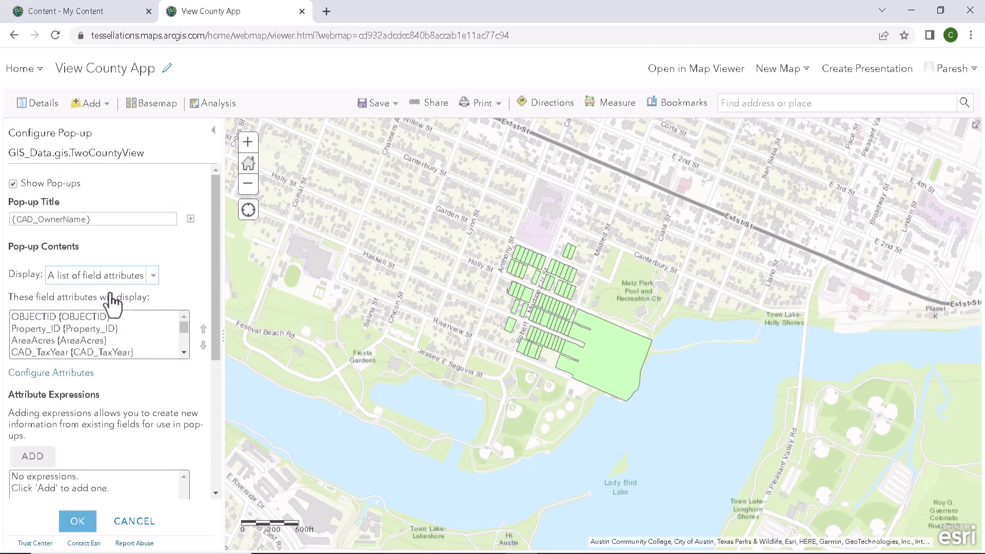
pyautogui.click(92, 530)
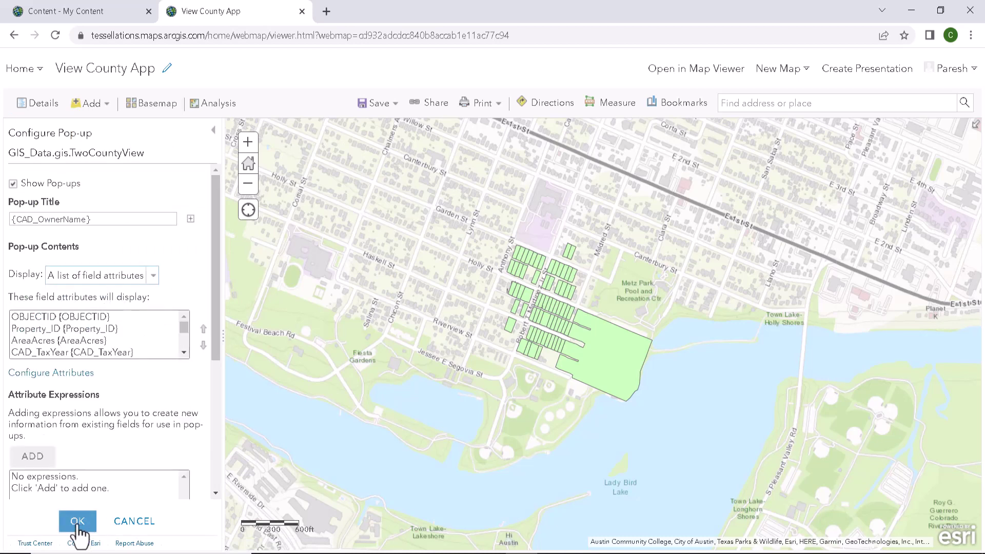
# - Check the park parcel's plain attribute pop-up, then bring up the PopupConfig Excel sheet
pyautogui.click(583, 377)
pyautogui.scroll(-10, 681, 357)
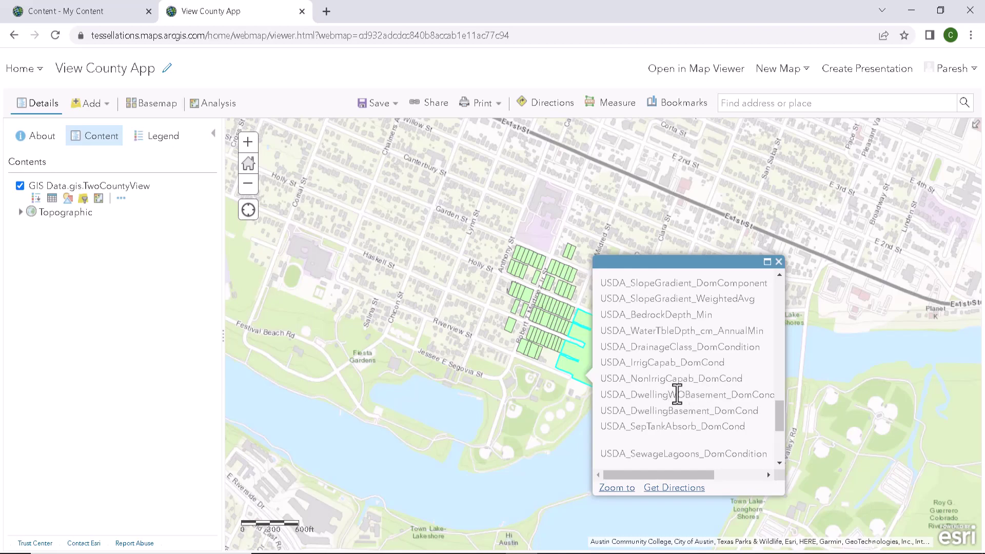
pyautogui.hotkey('alt', 'Tab')
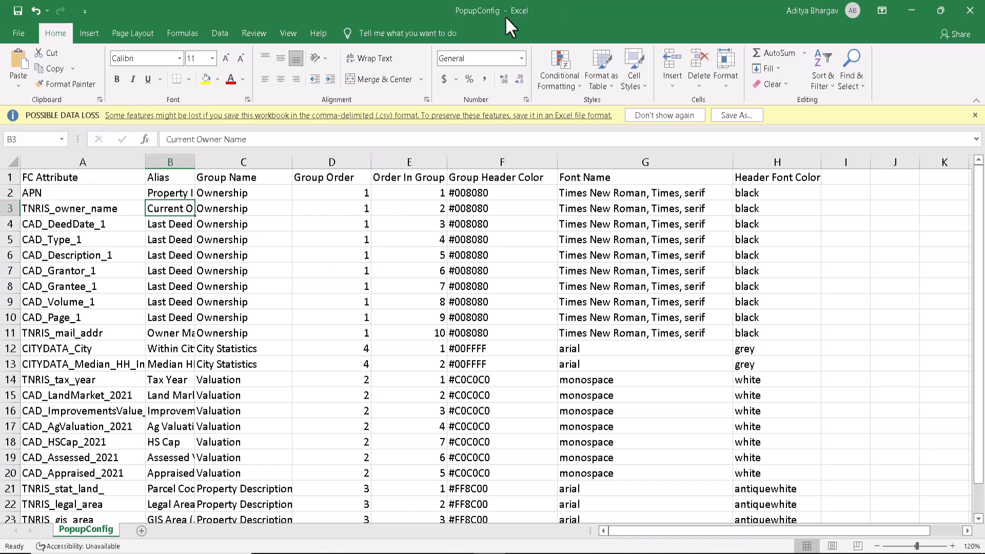
# - Open the HtmlPopupConfigure_122421.py script in VS Code and scroll through its code
pyautogui.hotkey('alt', 'Tab')
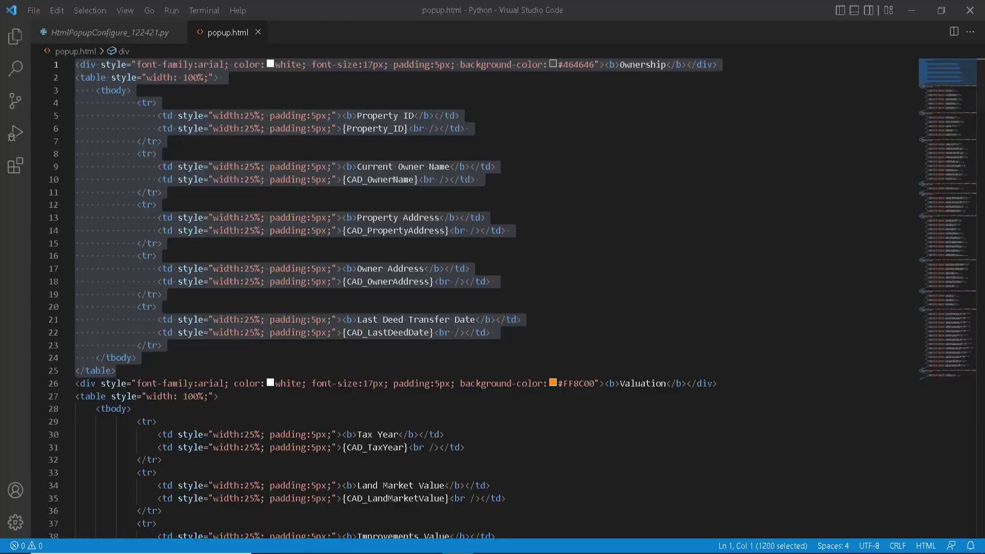
pyautogui.click(563, 282)
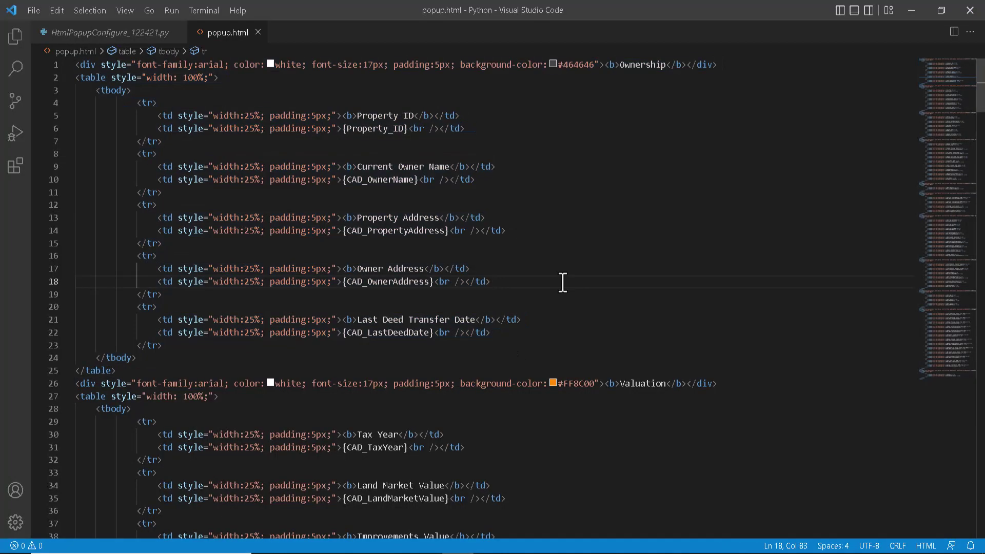
pyautogui.click(70, 33)
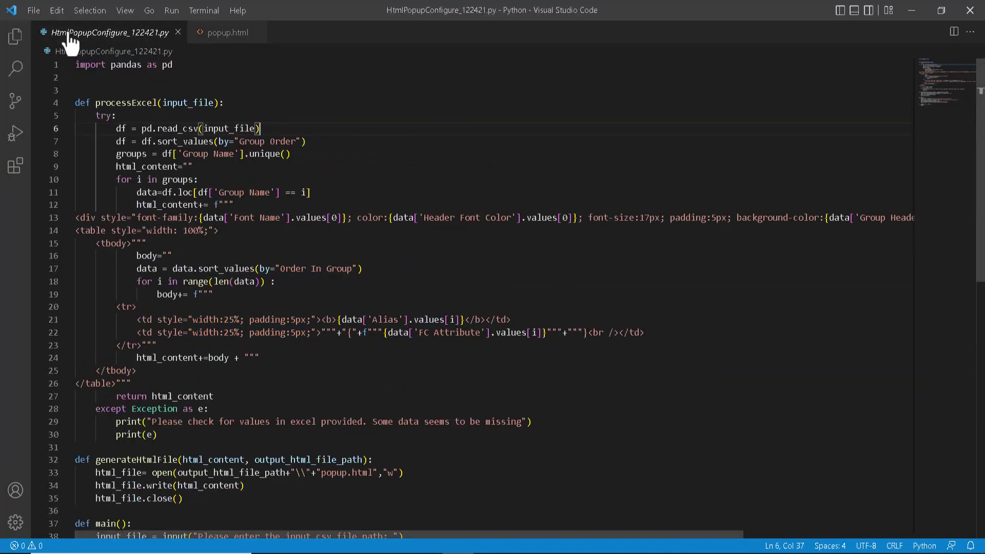
pyautogui.scroll(-3, 302, 288)
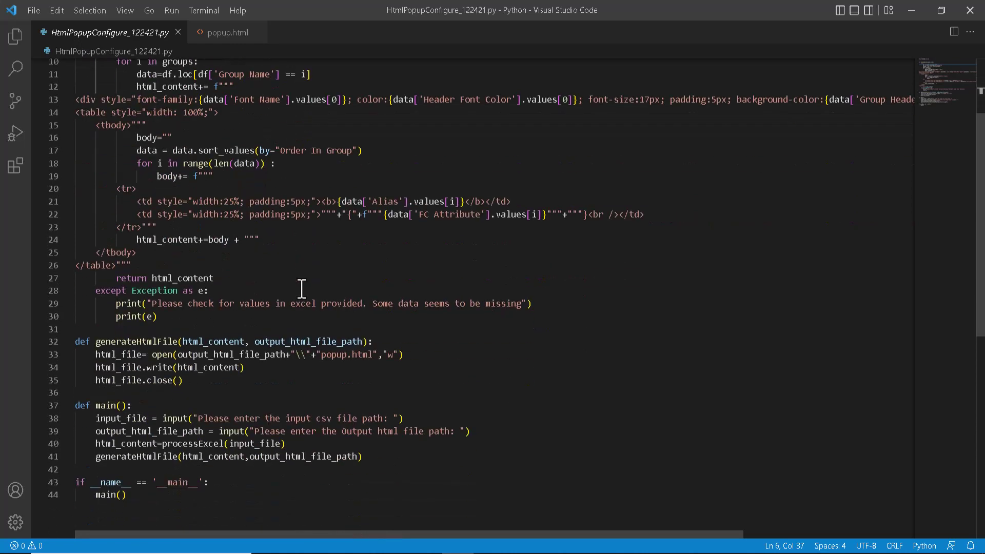
pyautogui.scroll(-2, 302, 289)
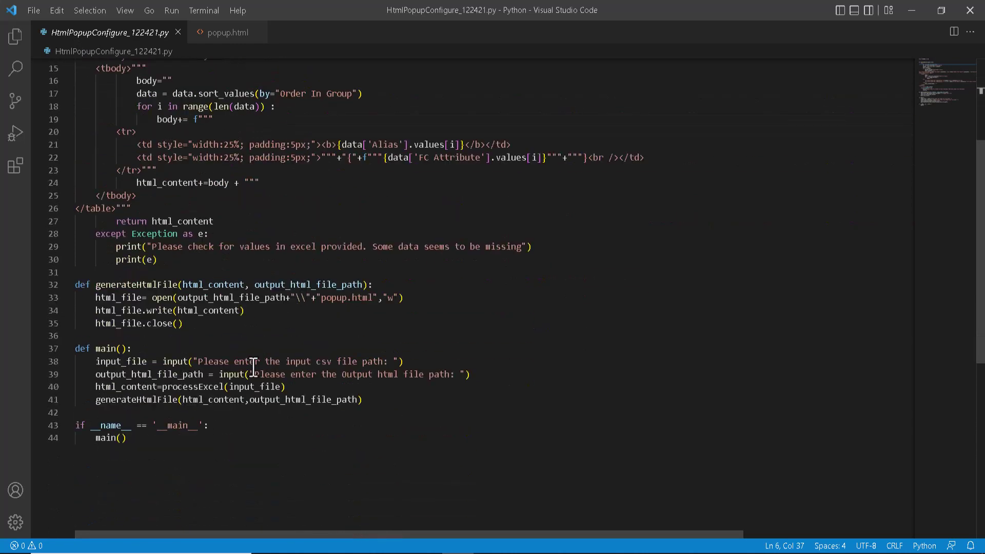
# - Highlight the input csv prompt, the generateHtmlFile function and the 'popup.html' output name
pyautogui.moveTo(281, 361); pyautogui.dragTo(379, 361)
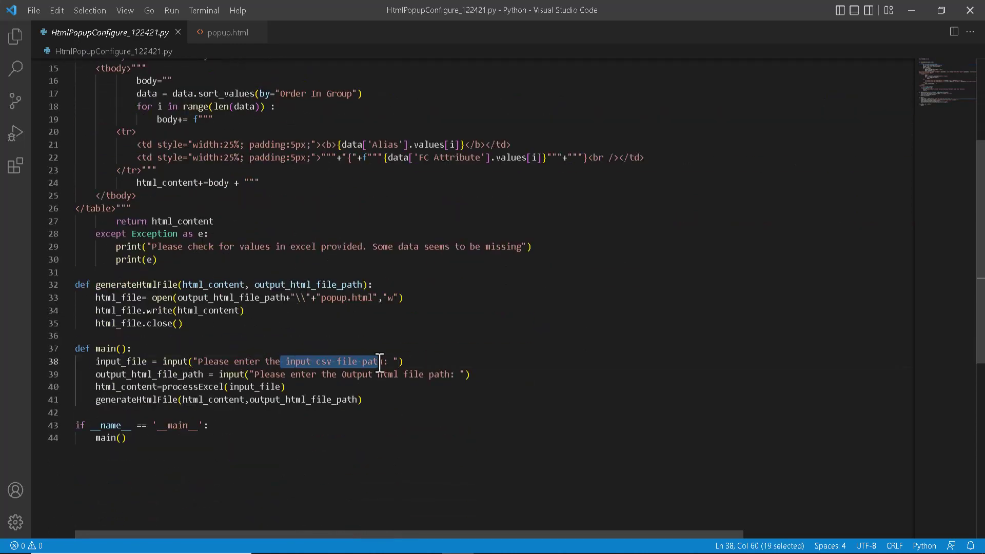
pyautogui.scroll(2, 456, 282)
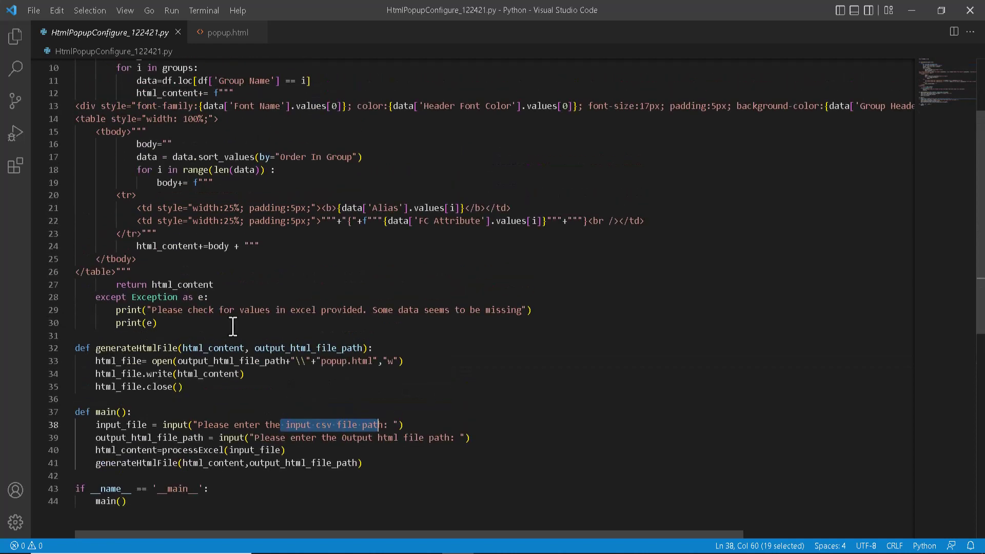
pyautogui.doubleClick(153, 347)
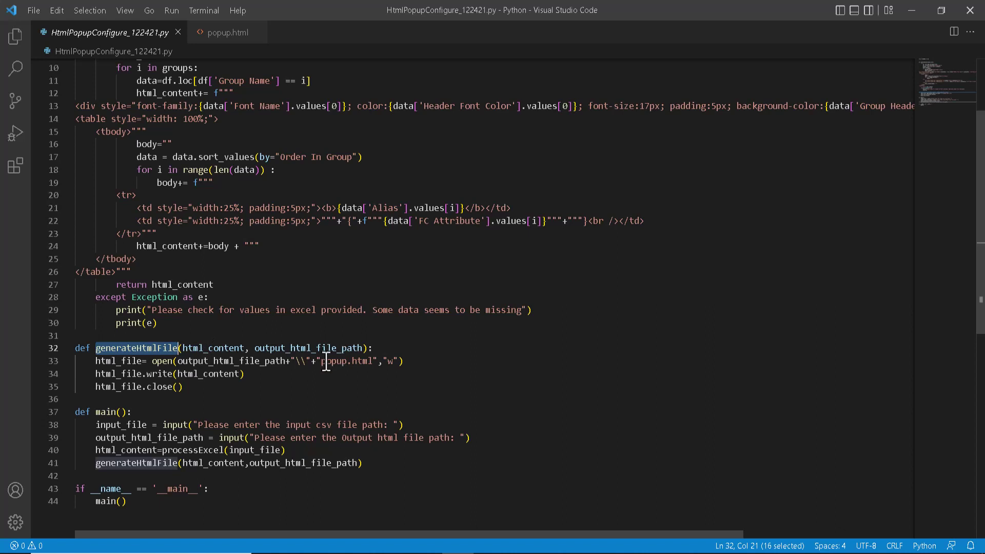
pyautogui.moveTo(323, 361); pyautogui.dragTo(373, 361)
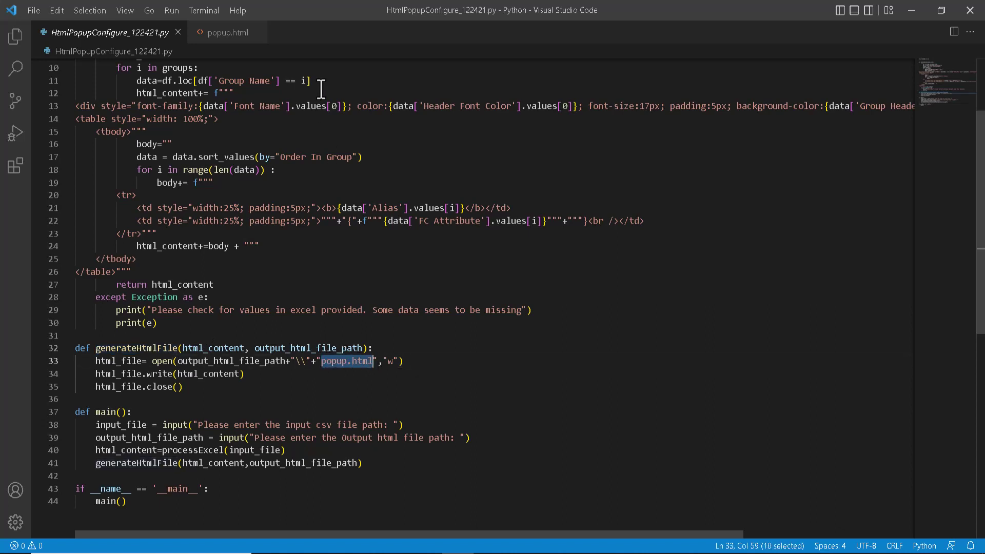
pyautogui.scroll(2, 385, 158)
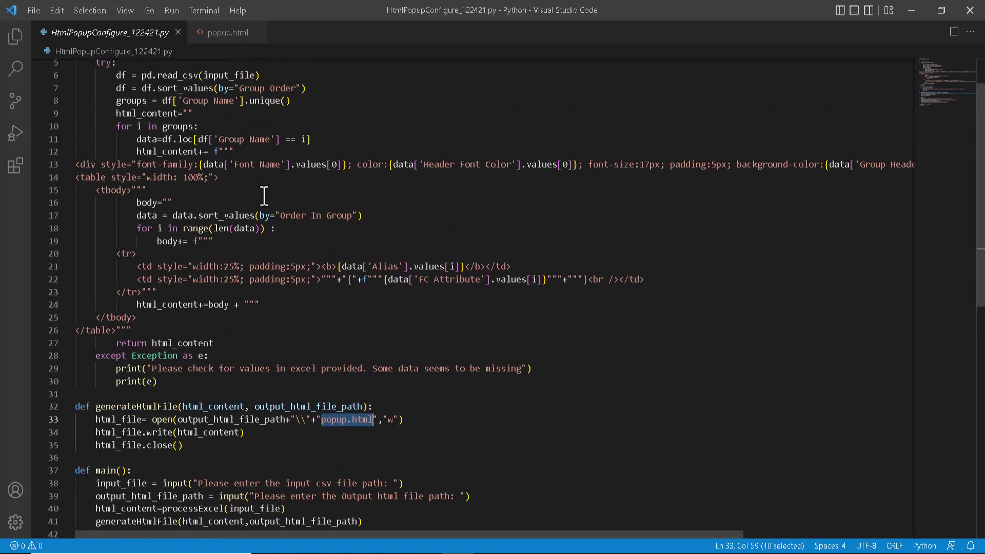
# - Open popup.html and review its Ownership and Valuation section titles
pyautogui.click(212, 34)
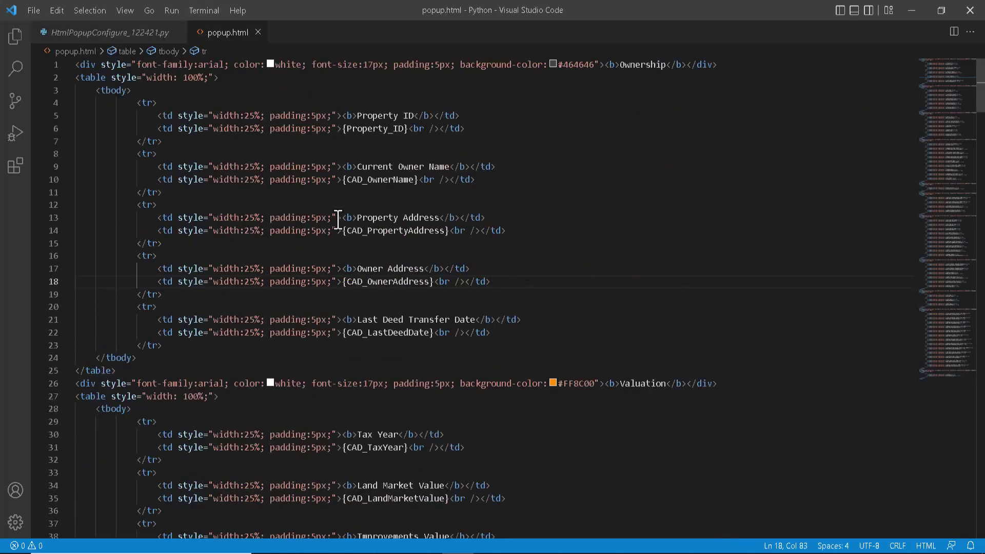
pyautogui.doubleClick(639, 65)
pyautogui.doubleClick(642, 384)
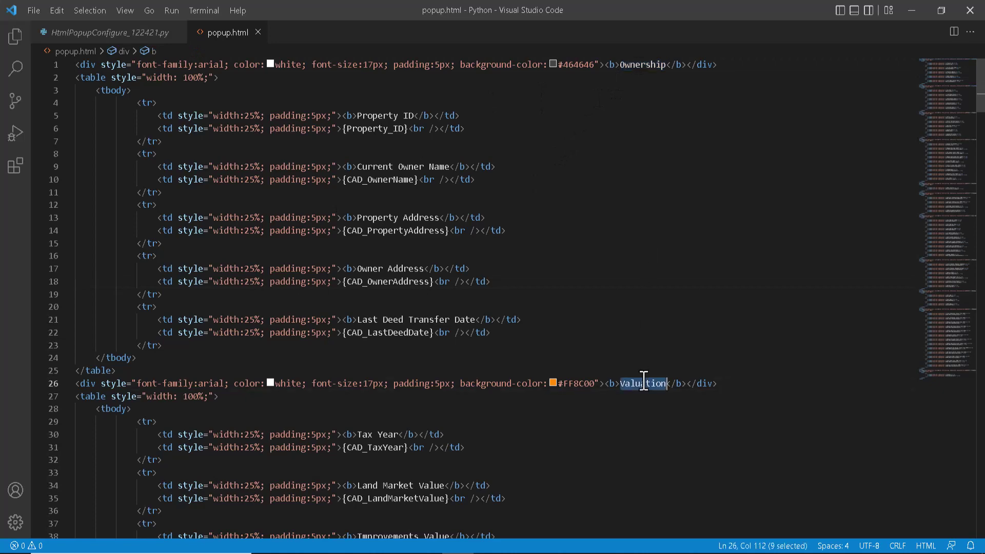
# - Select and copy the whole popup.html markup, then return to the web map in Chrome
pyautogui.scroll(-20, 712, 308)
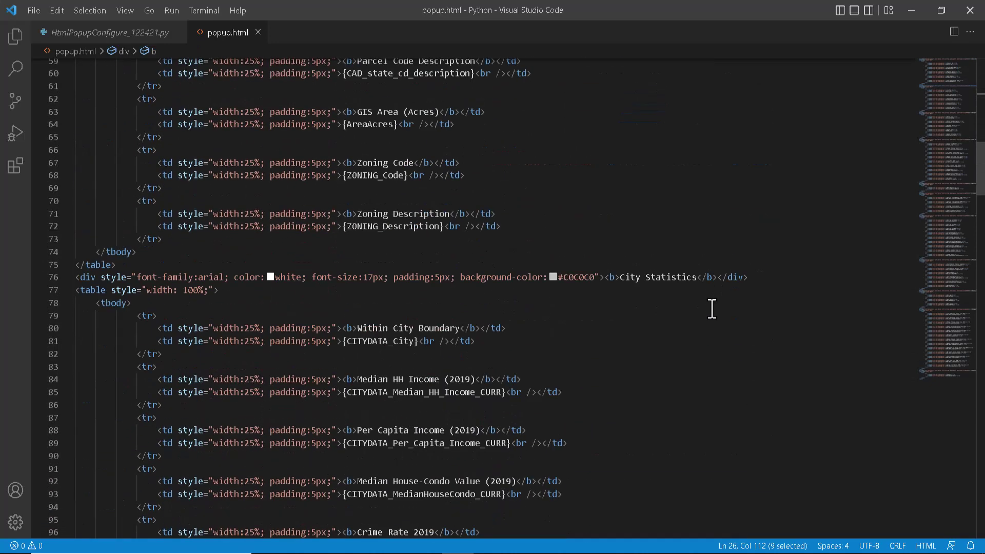
pyautogui.click(659, 317)
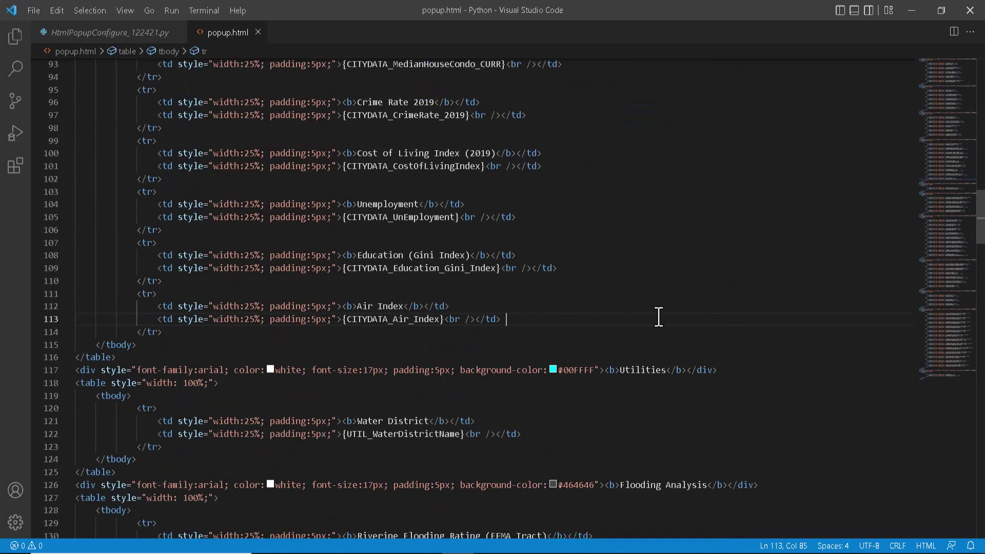
pyautogui.hotkey('ctrl', 'a')
pyautogui.click(659, 317)
pyautogui.hotkey('alt', 'Tab')
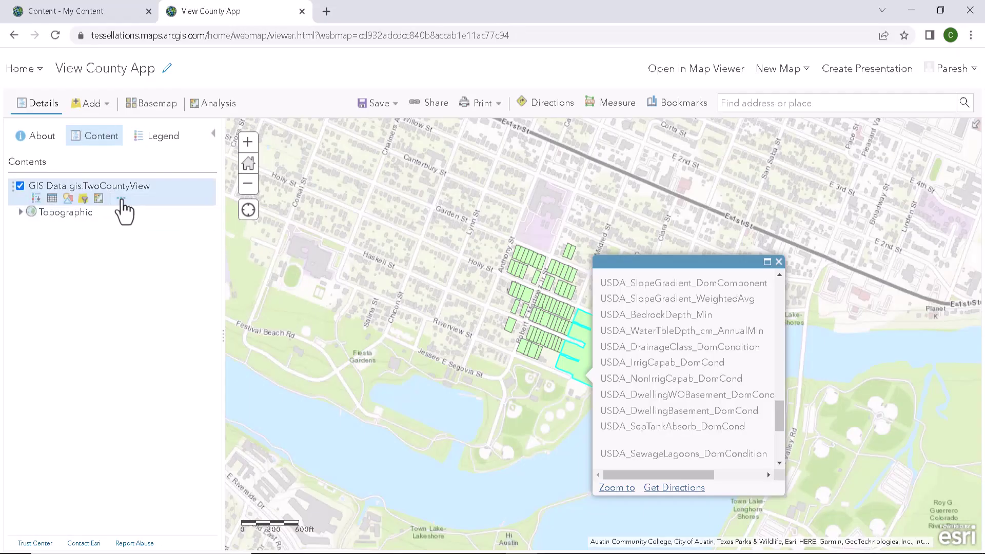
# - Set the TwoCountyView layer's pop-up display to 'A custom attribute display'
pyautogui.click(123, 199)
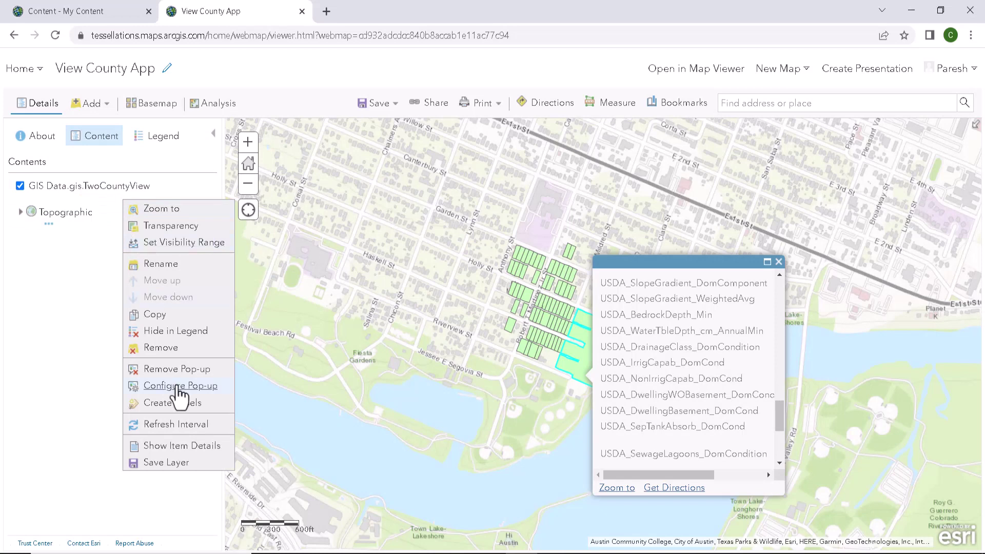
pyautogui.click(174, 389)
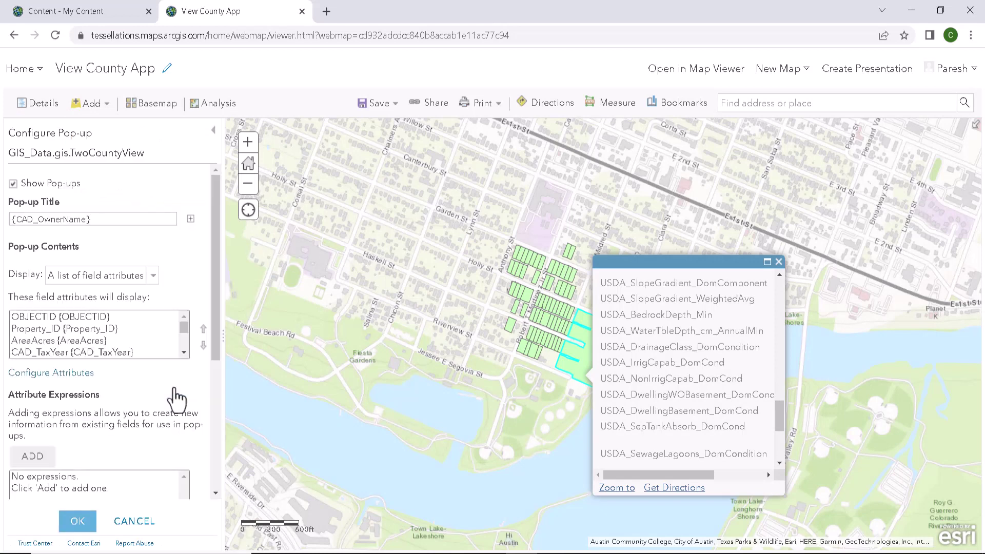
pyautogui.click(153, 277)
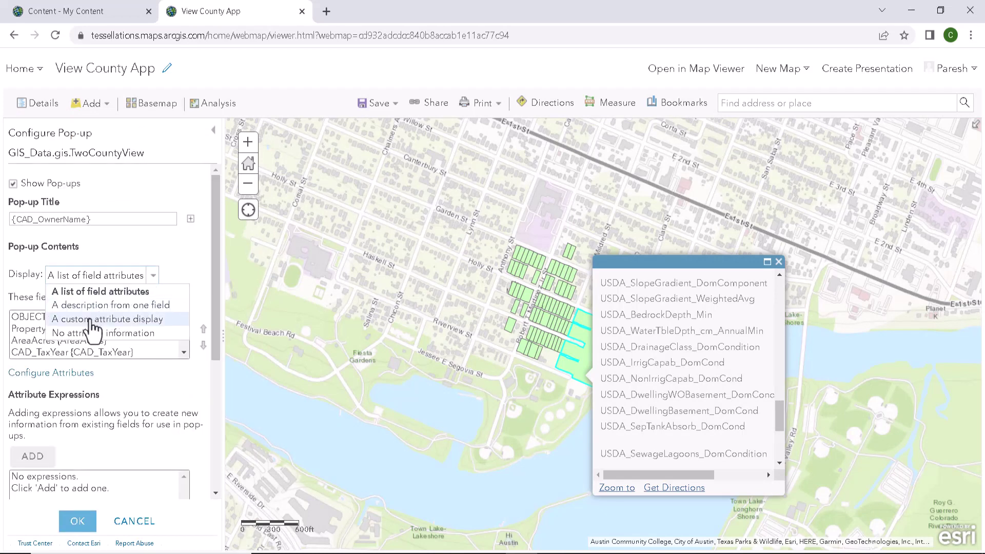
pyautogui.click(95, 319)
# - Paste the copied colour-headed HTML tables into the custom display's HTML source and accept it
pyautogui.click(75, 302)
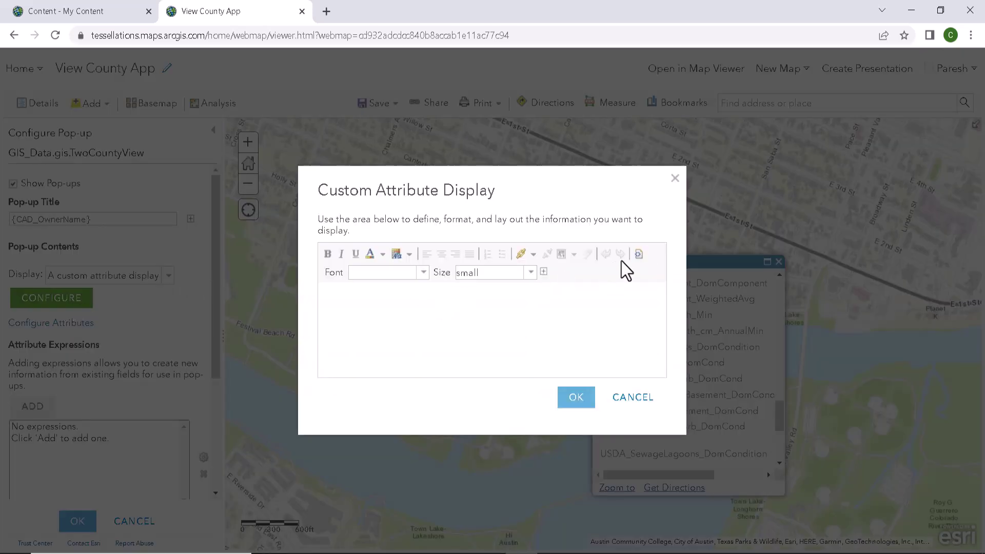
pyautogui.click(639, 254)
pyautogui.click(452, 303)
pyautogui.hotkey('ctrl', 'v')
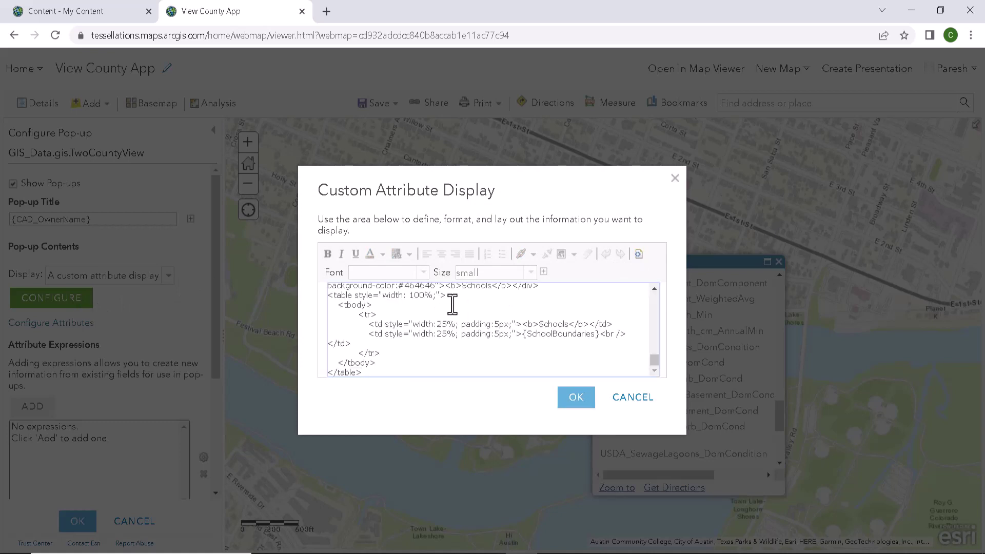
pyautogui.click(638, 253)
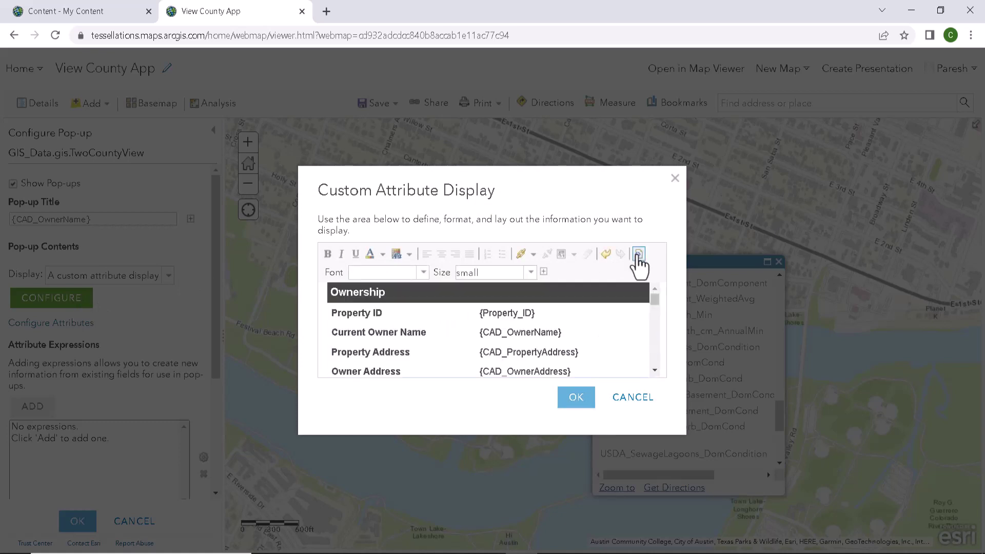
pyautogui.scroll(-3, 589, 328)
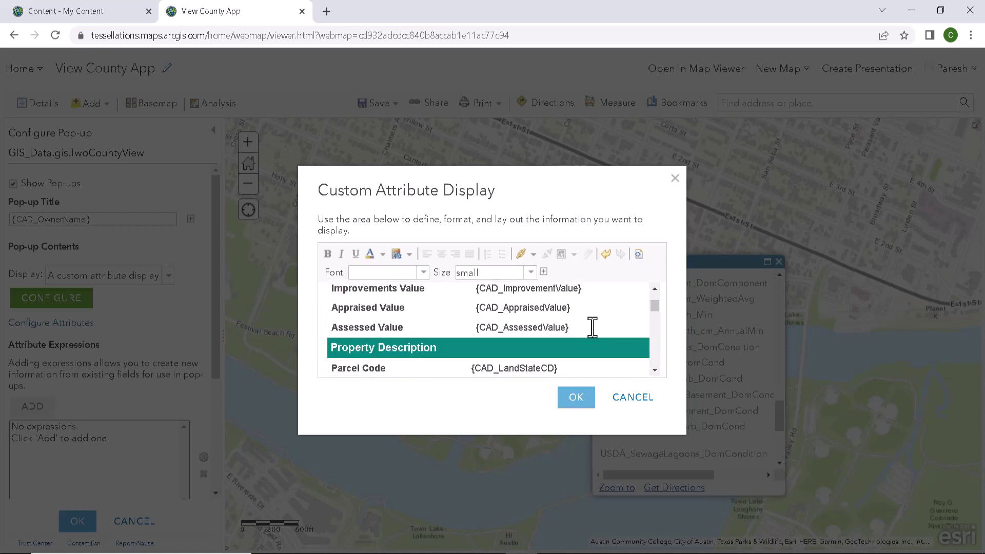
pyautogui.scroll(-3, 593, 327)
pyautogui.click(574, 402)
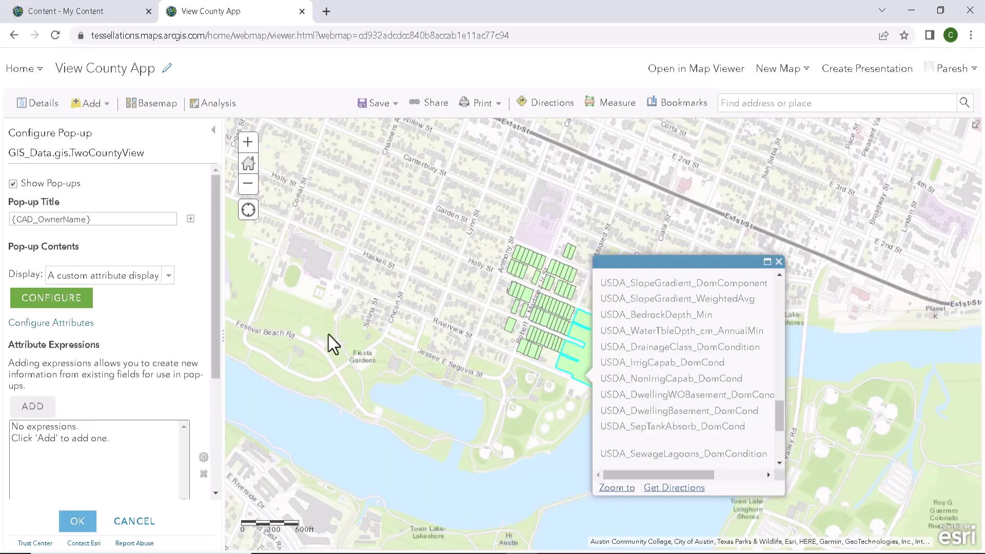
# - Apply the pop-up configuration and open the large riverside parcel's pop-up to browse its sections
pyautogui.click(77, 521)
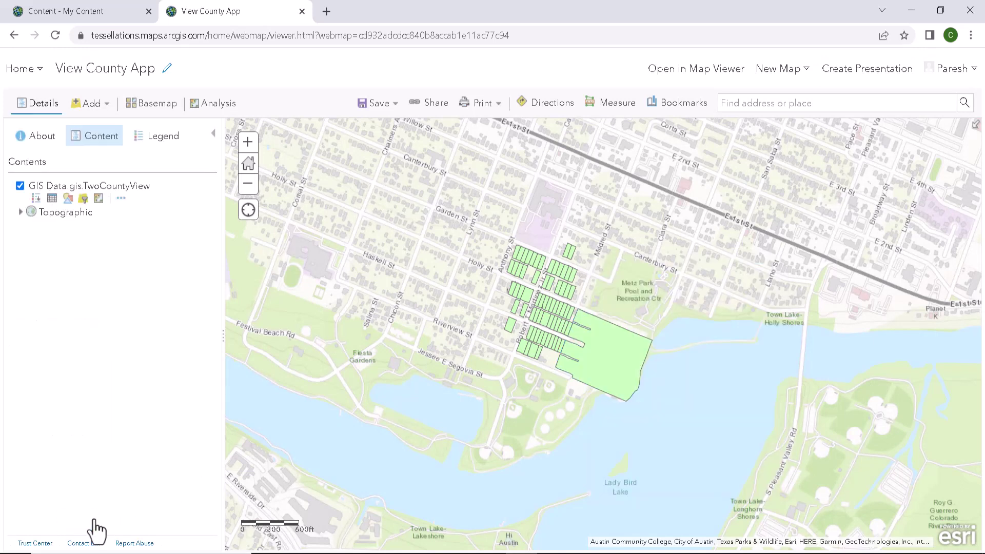
pyautogui.click(589, 360)
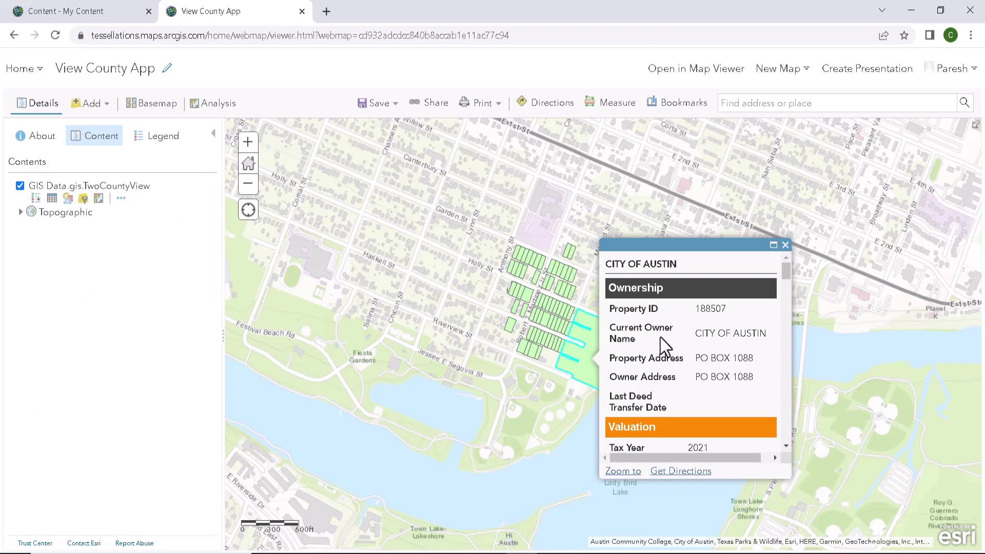
pyautogui.scroll(-5, 661, 338)
pyautogui.scroll(-6, 661, 339)
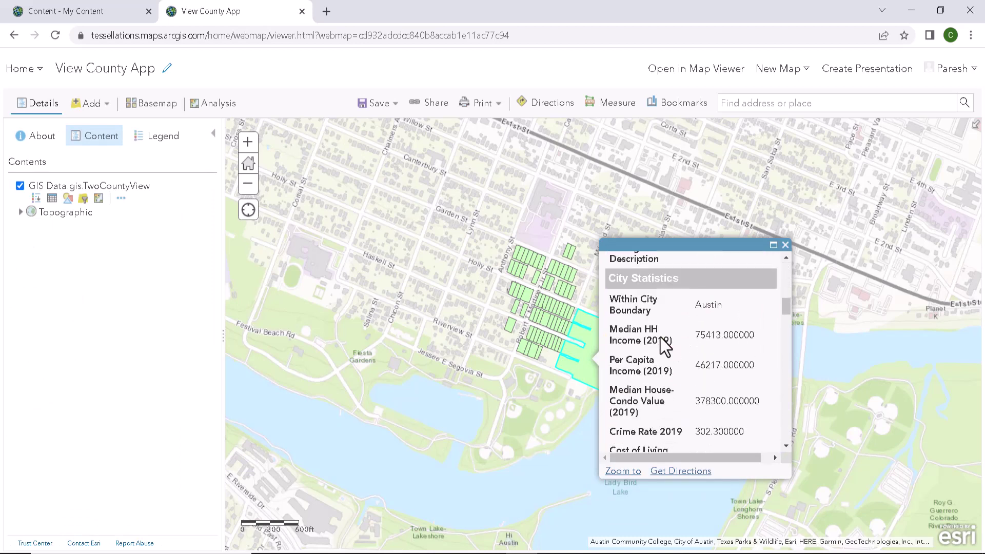
pyautogui.scroll(-5, 662, 338)
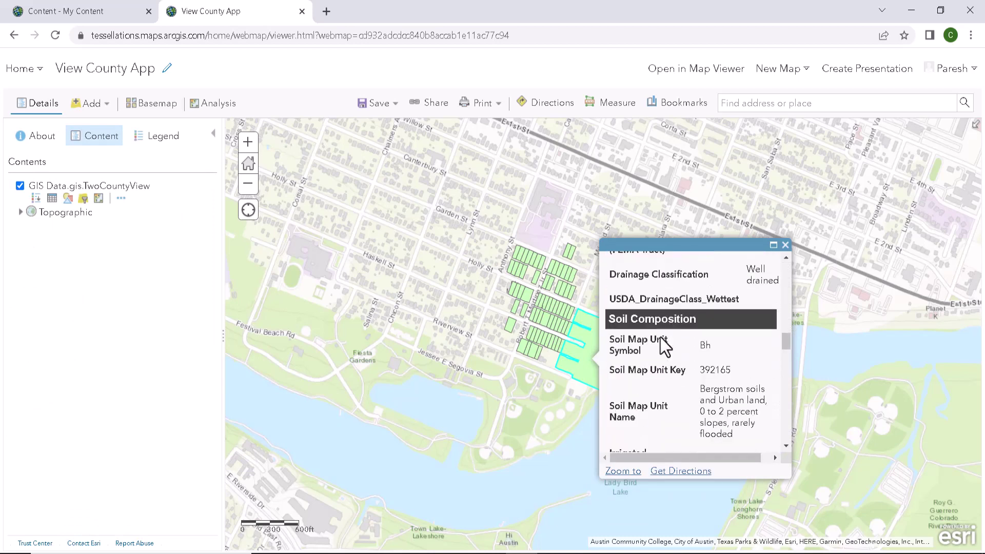
# - Maximize the parcel pop-up and review the Ownership, Valuation and Soil Composition tables
pyautogui.click(773, 245)
pyautogui.scroll(15, 771, 248)
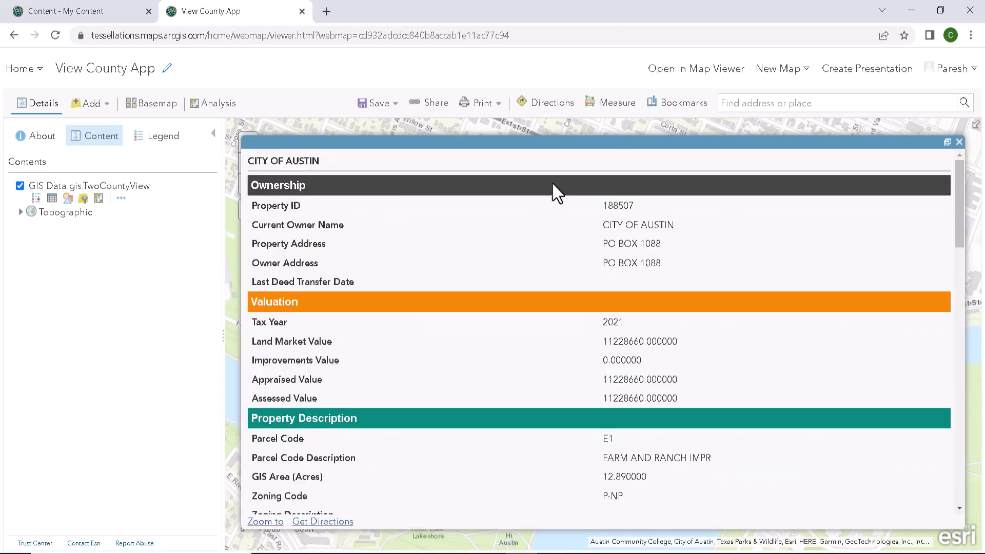
pyautogui.scroll(-2, 523, 426)
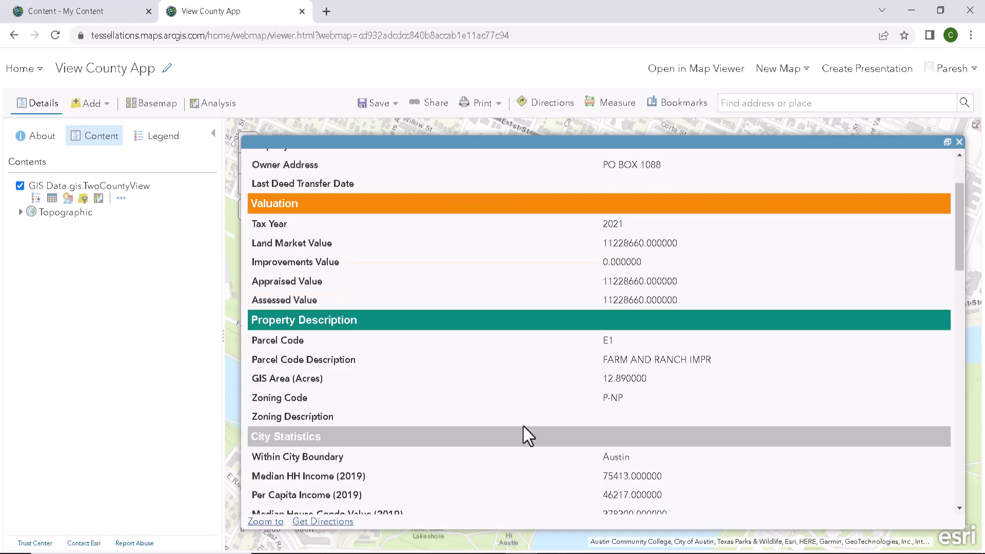
pyautogui.scroll(2, 524, 426)
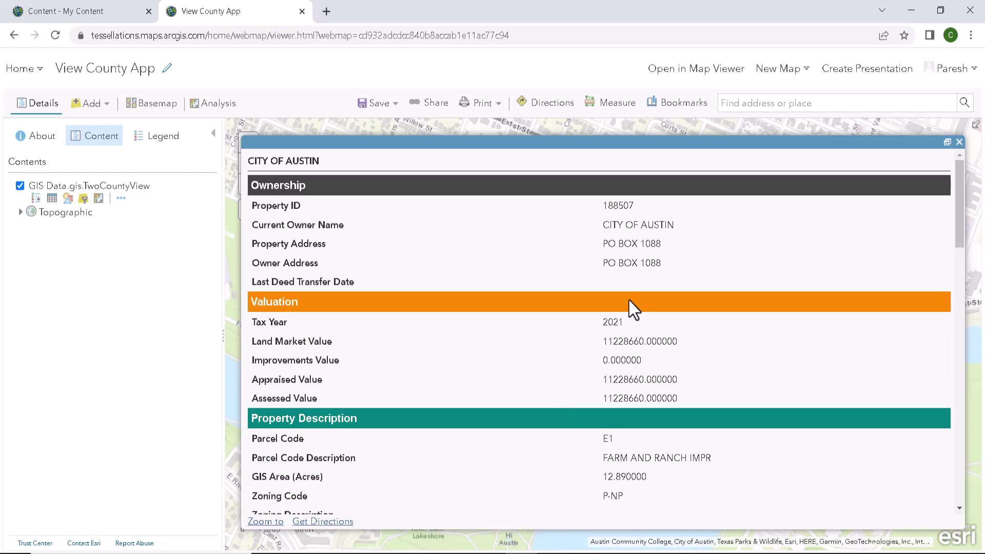
# - Close the City of Austin pop-up and view a small residential parcel's Valuation tables
pyautogui.click(959, 142)
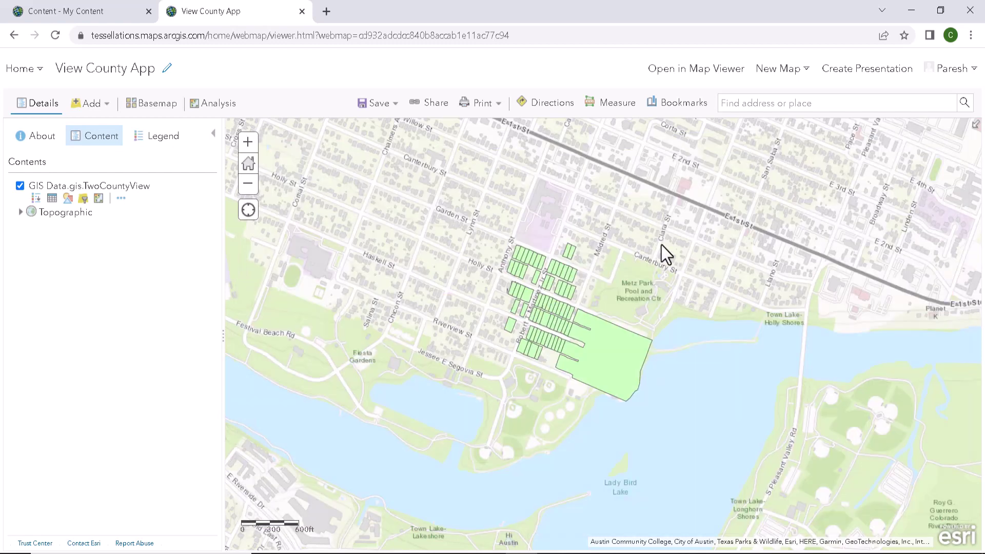
pyautogui.click(511, 327)
pyautogui.scroll(-10, 605, 279)
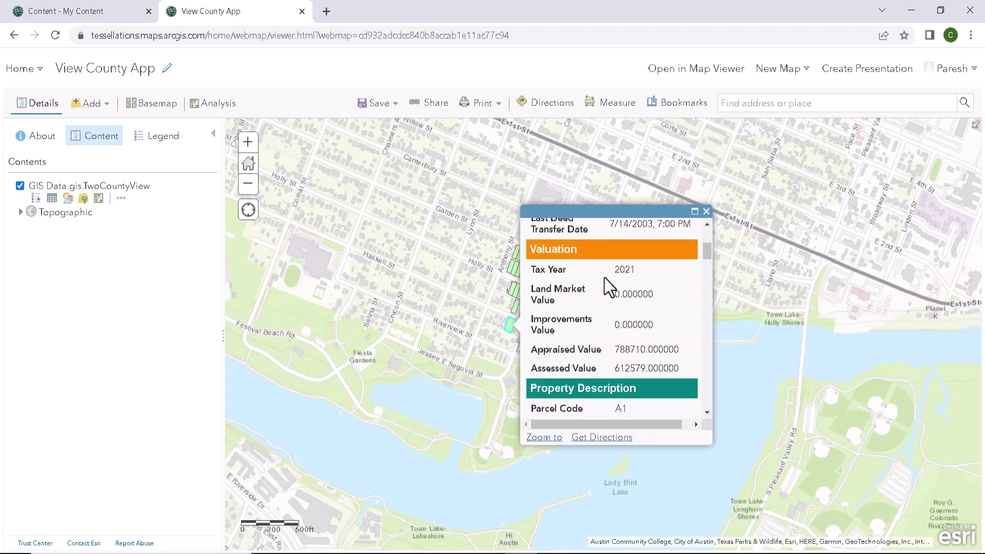